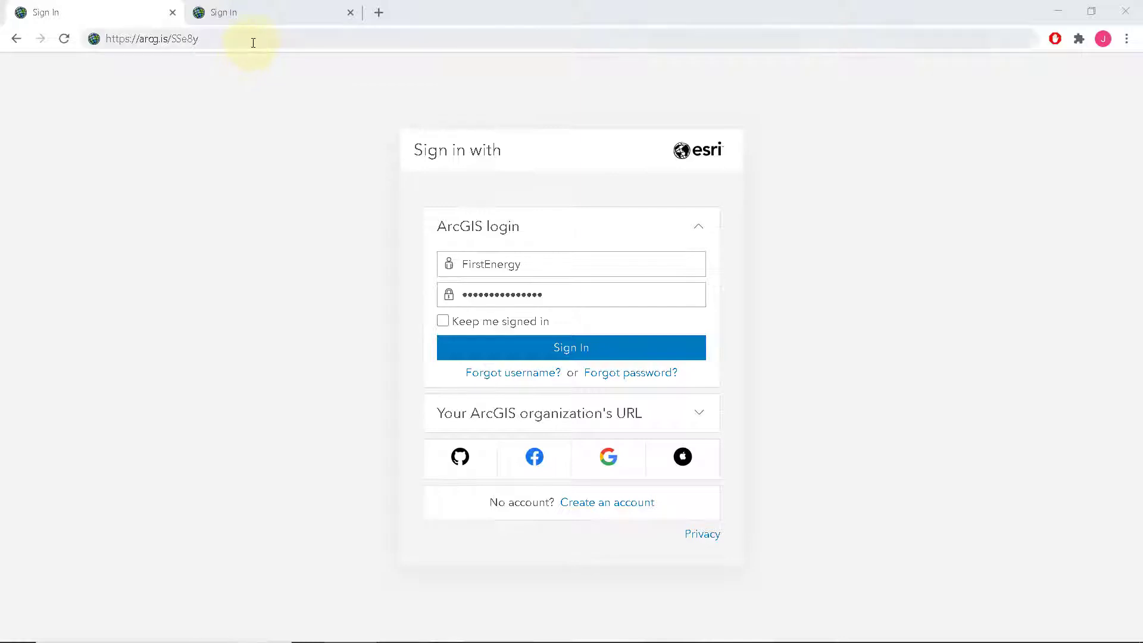
Sign in and load the First Energy Canal Camp web map, scrolling through its legend
drag(250, 41, 106, 40)
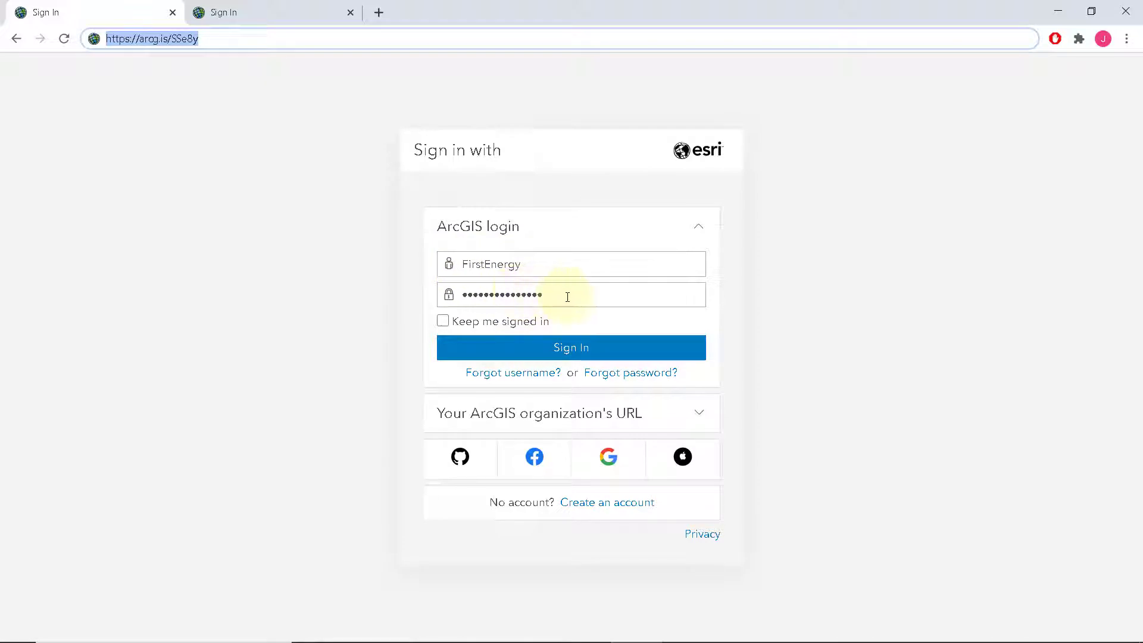
click(606, 349)
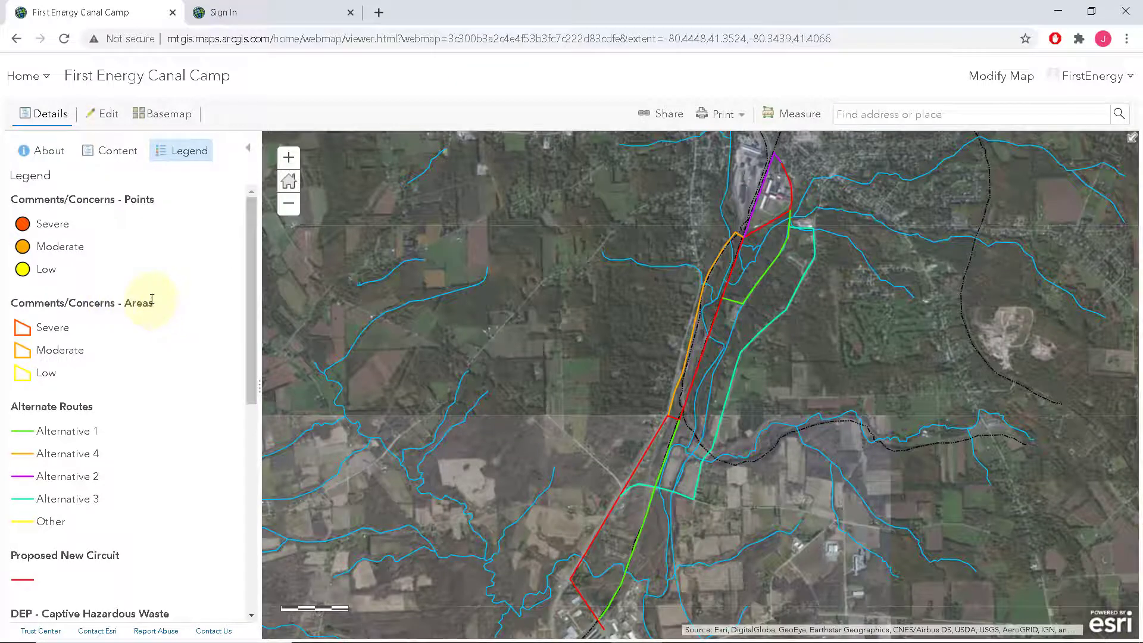
scroll(151, 298, down, 10)
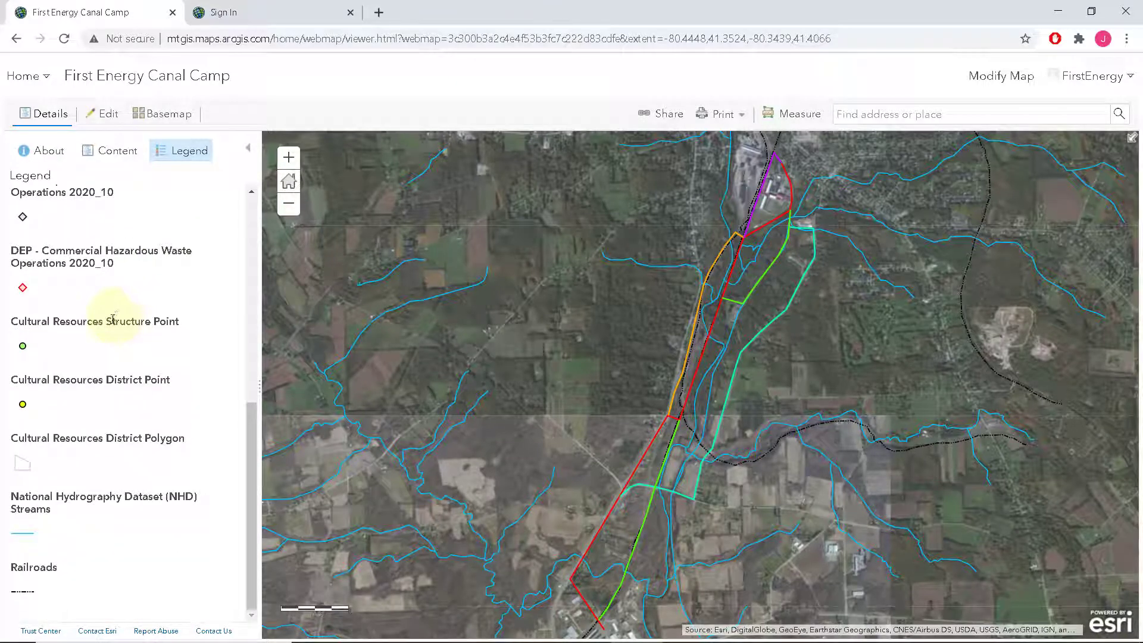
scroll(113, 319, up, 10)
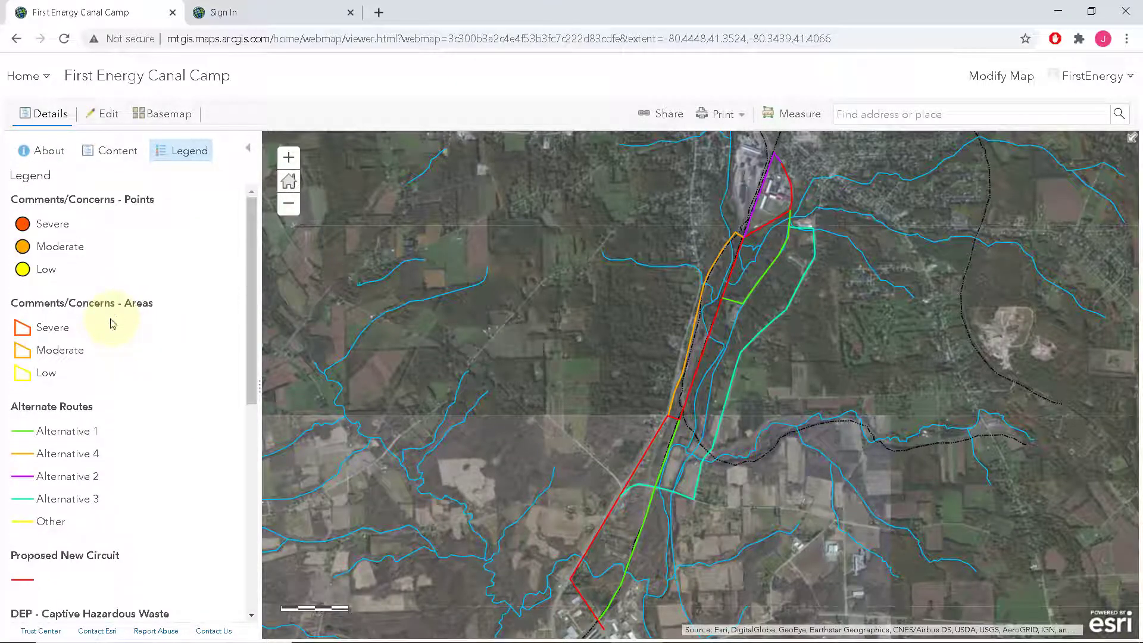
Switch to the Content layer list, then pan and zoom before returning to the default extent
click(114, 159)
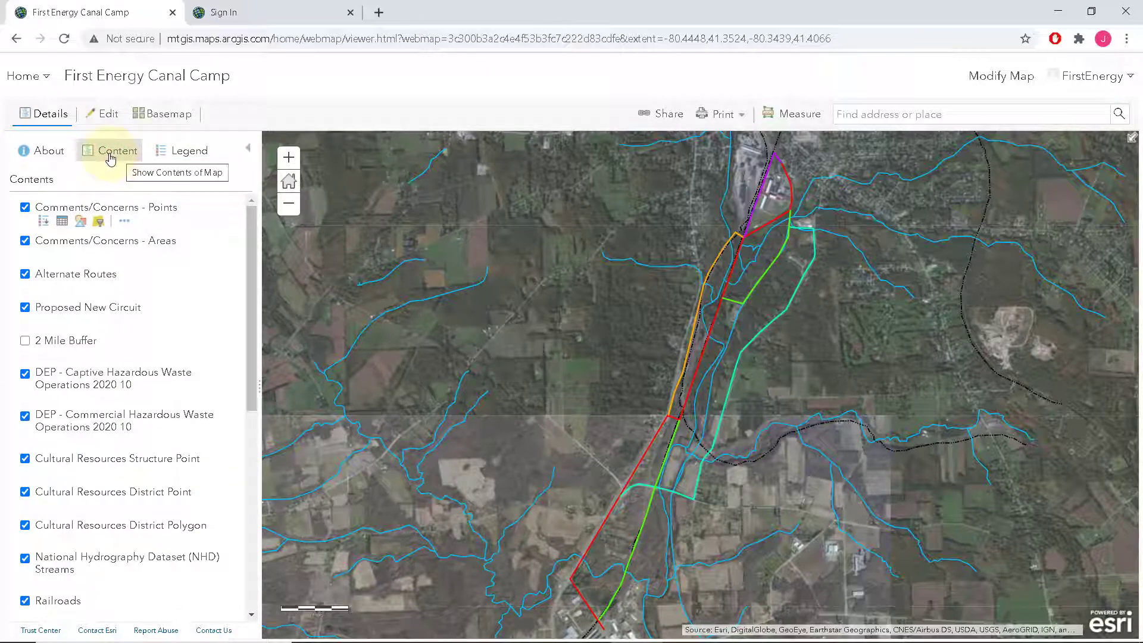
drag(251, 233, 281, 231)
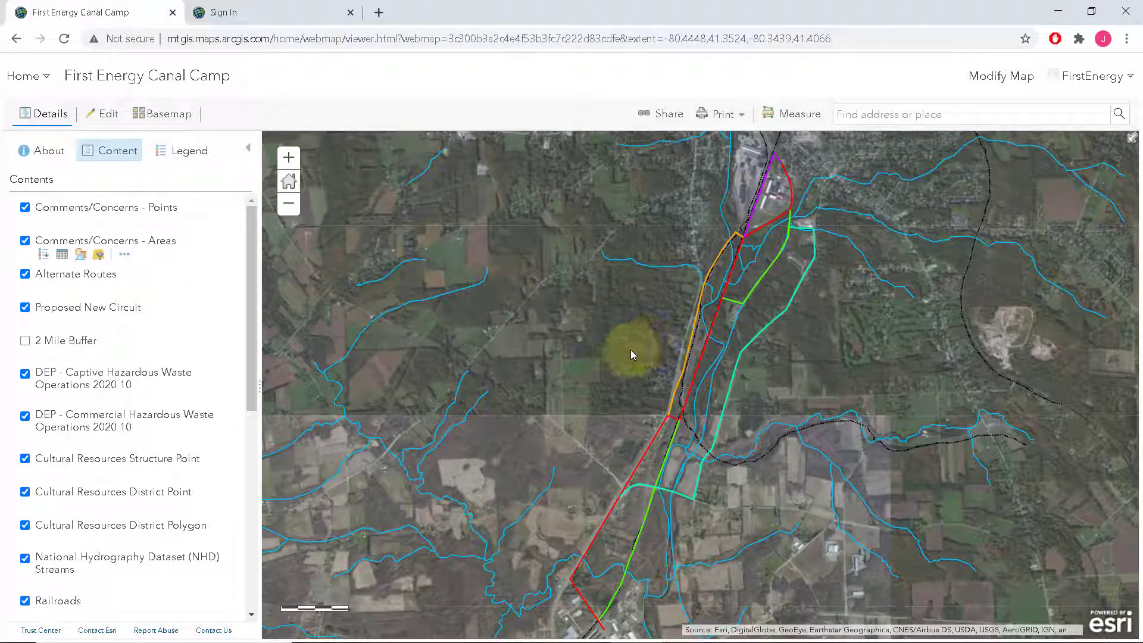
drag(623, 349, 576, 367)
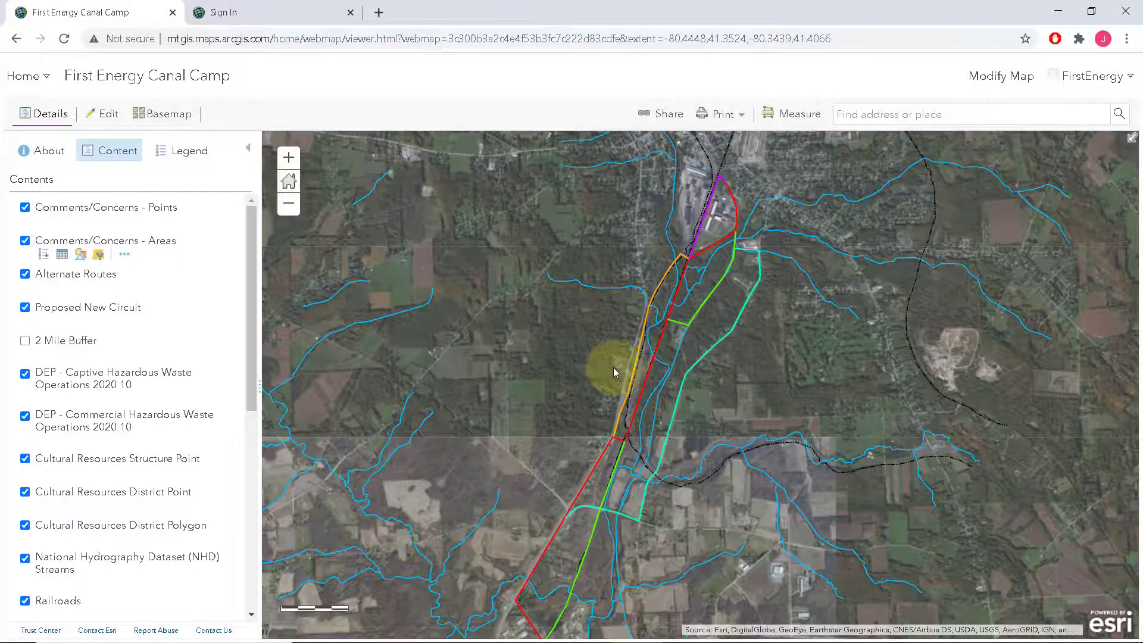
scroll(613, 367, up, 1)
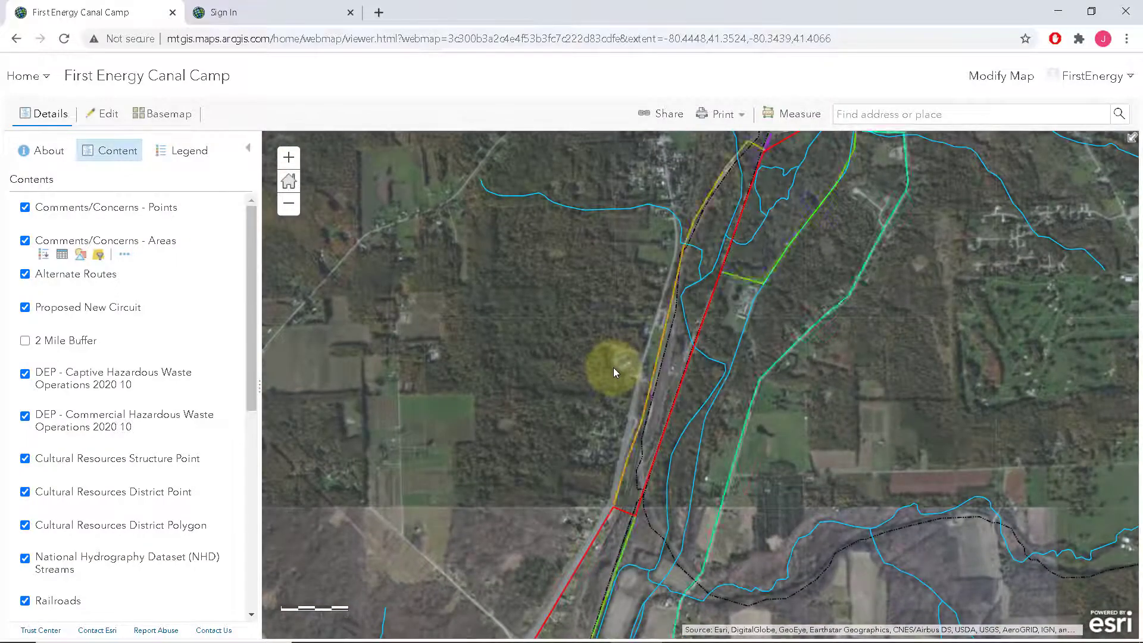
scroll(613, 367, up, 1)
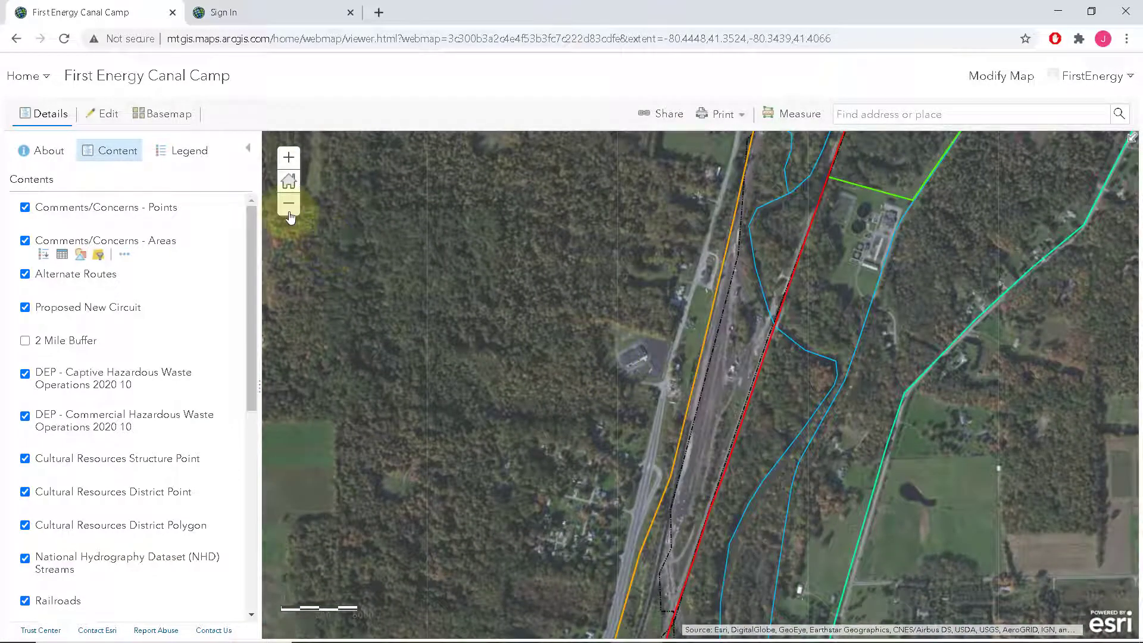
click(289, 204)
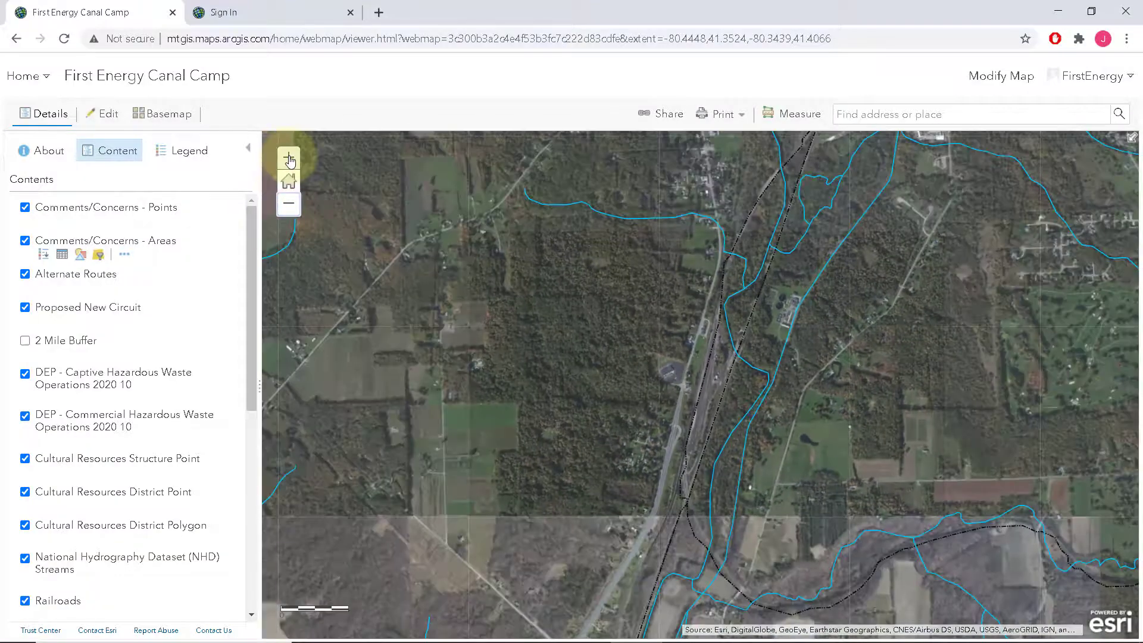
click(289, 159)
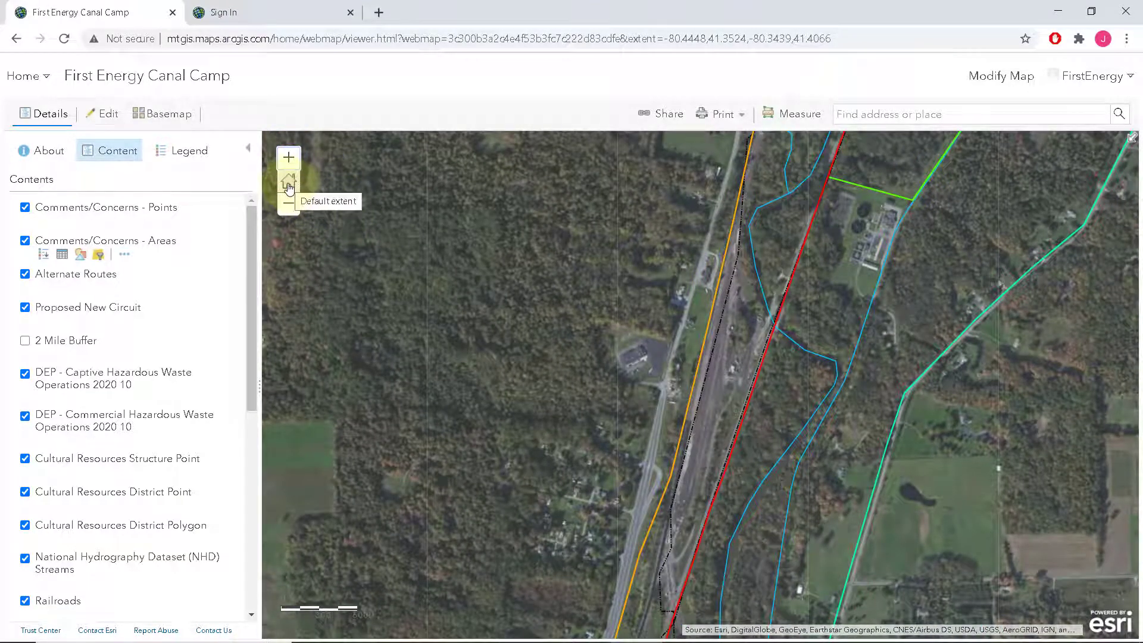
click(289, 187)
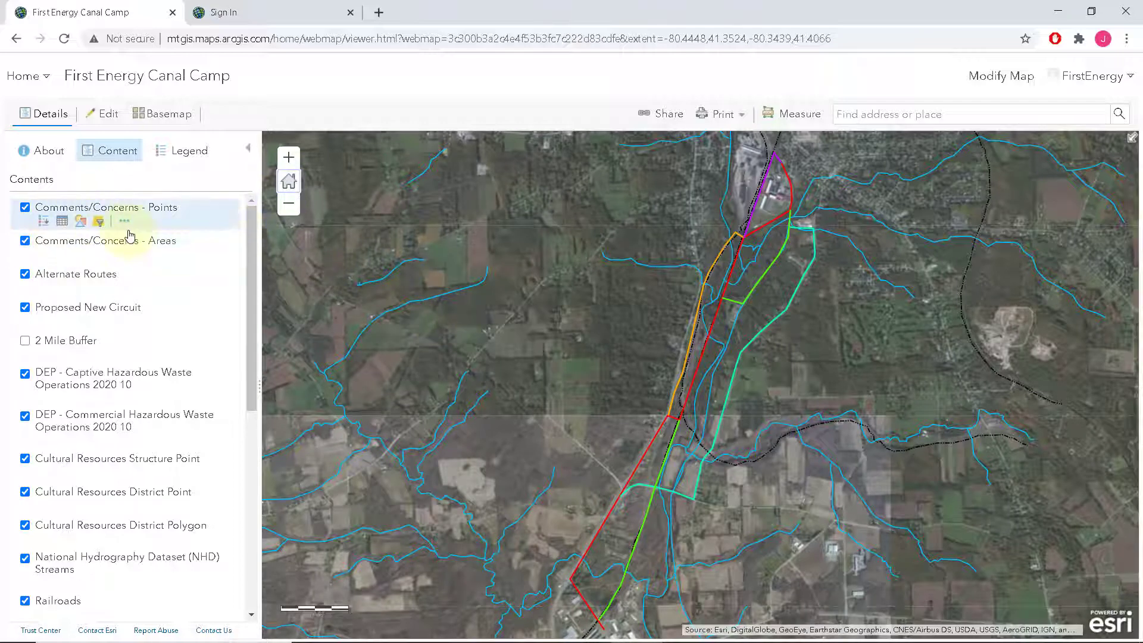
Turn on the FEMA 100-year Floodplain and Comments/Concerns - Points layers
drag(247, 223, 255, 426)
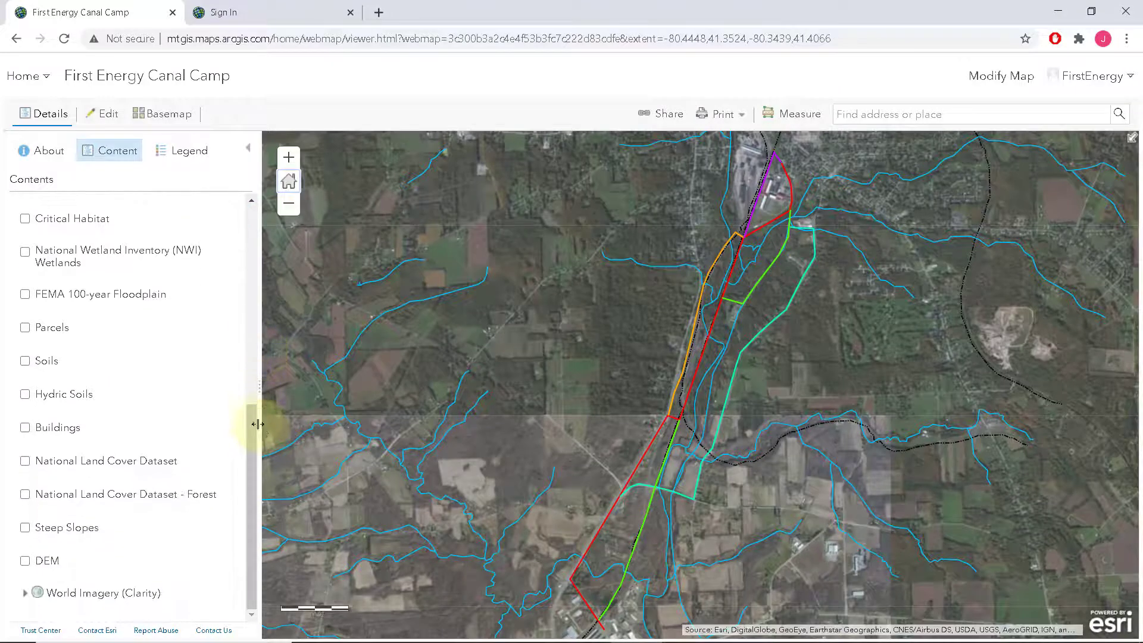
click(25, 295)
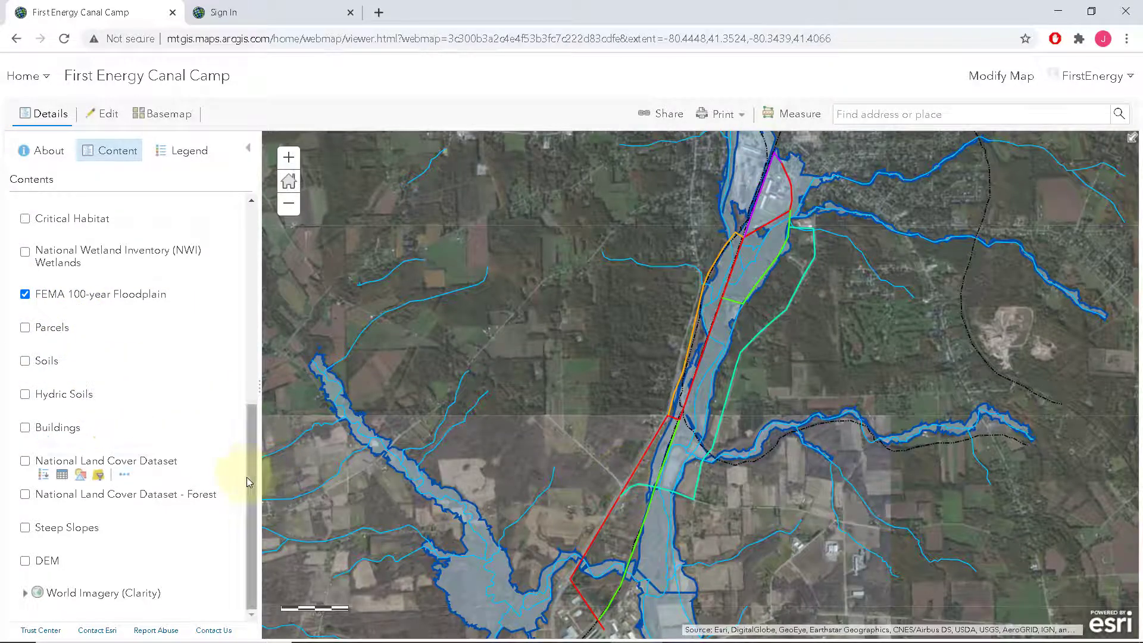
drag(250, 478, 248, 244)
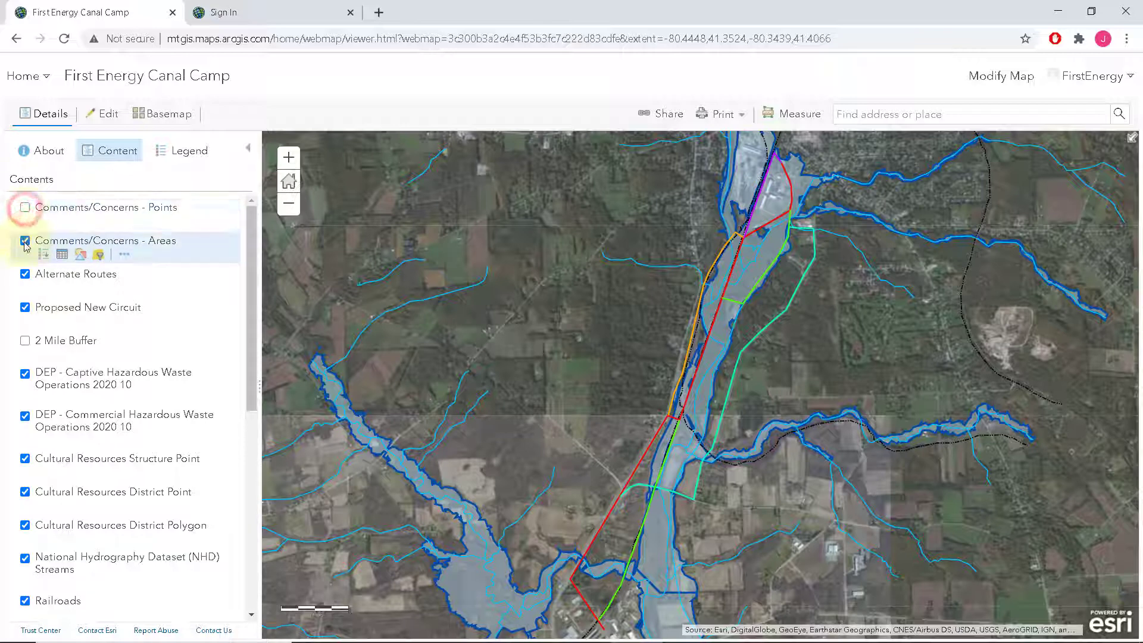
click(24, 207)
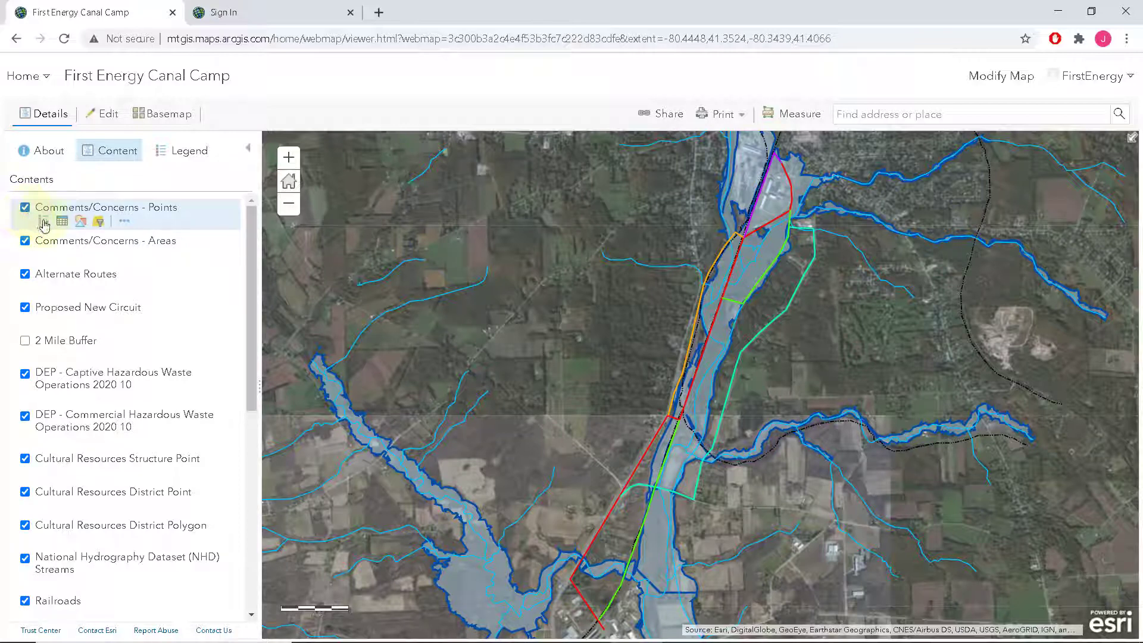
Show the symbol legends for the Points, Areas and Alternate Routes layers
click(44, 222)
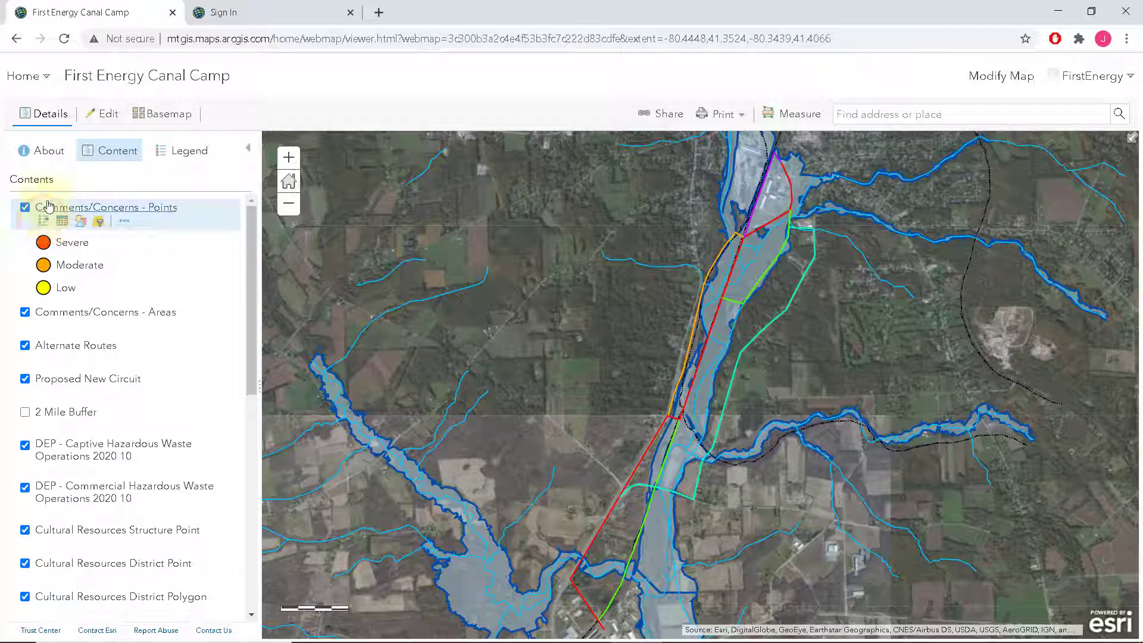
click(43, 222)
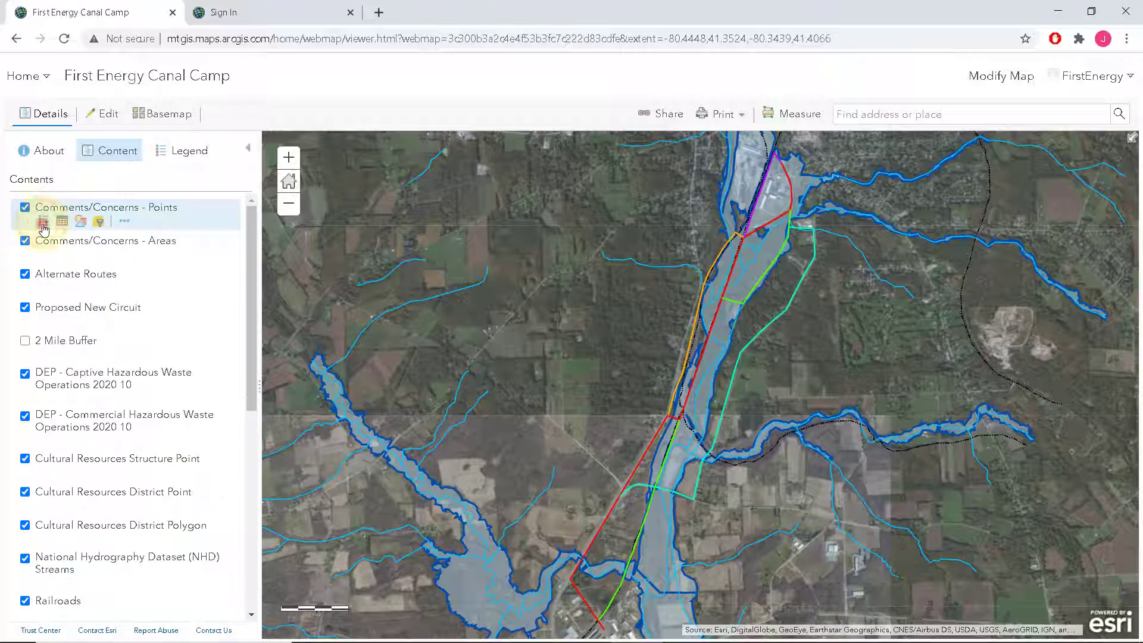
click(44, 225)
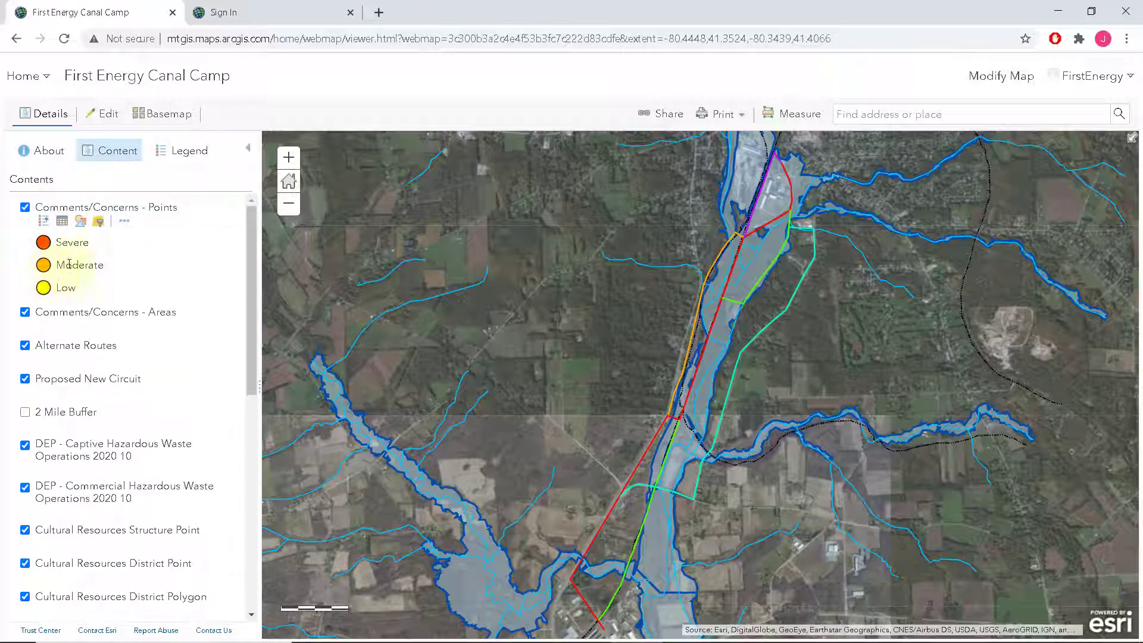
click(43, 327)
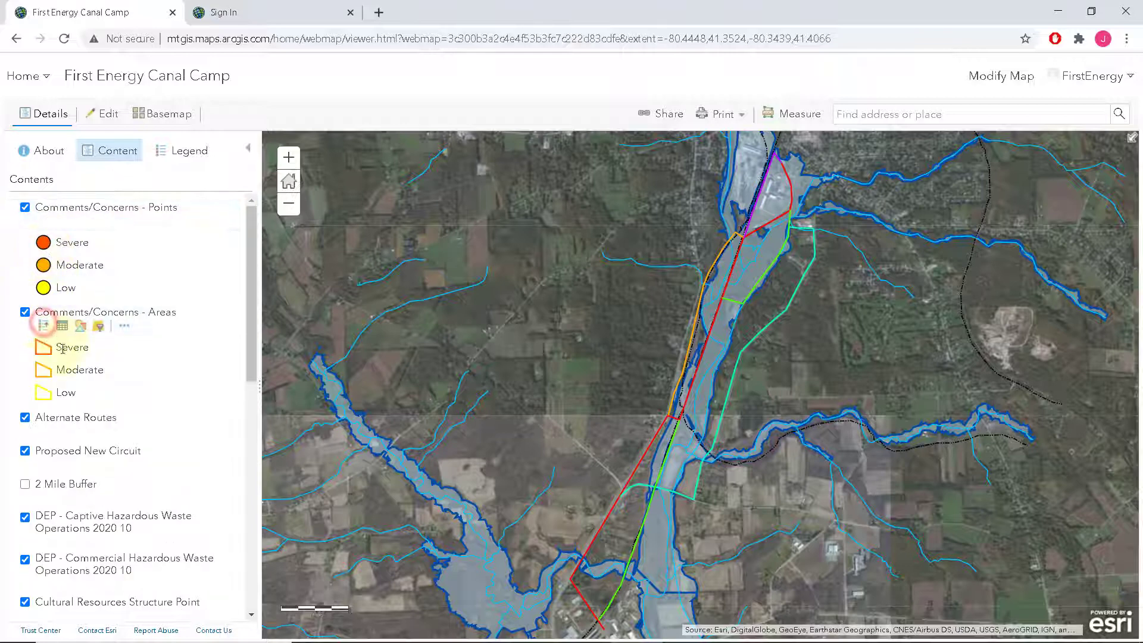
scroll(83, 401, down, 1)
click(43, 356)
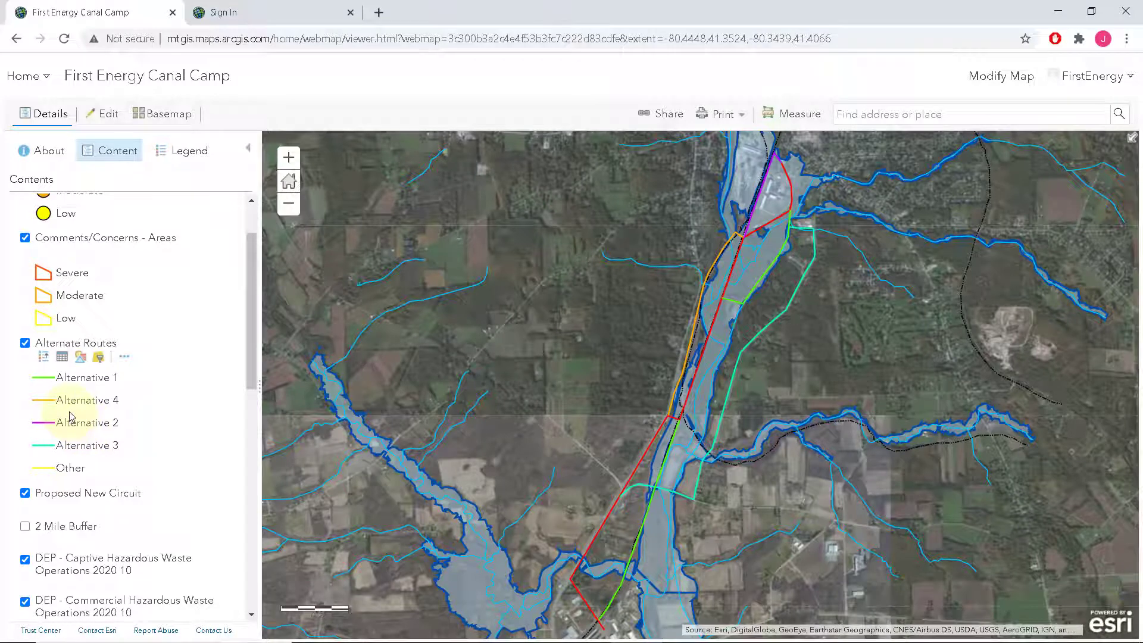
scroll(71, 416, up, 1)
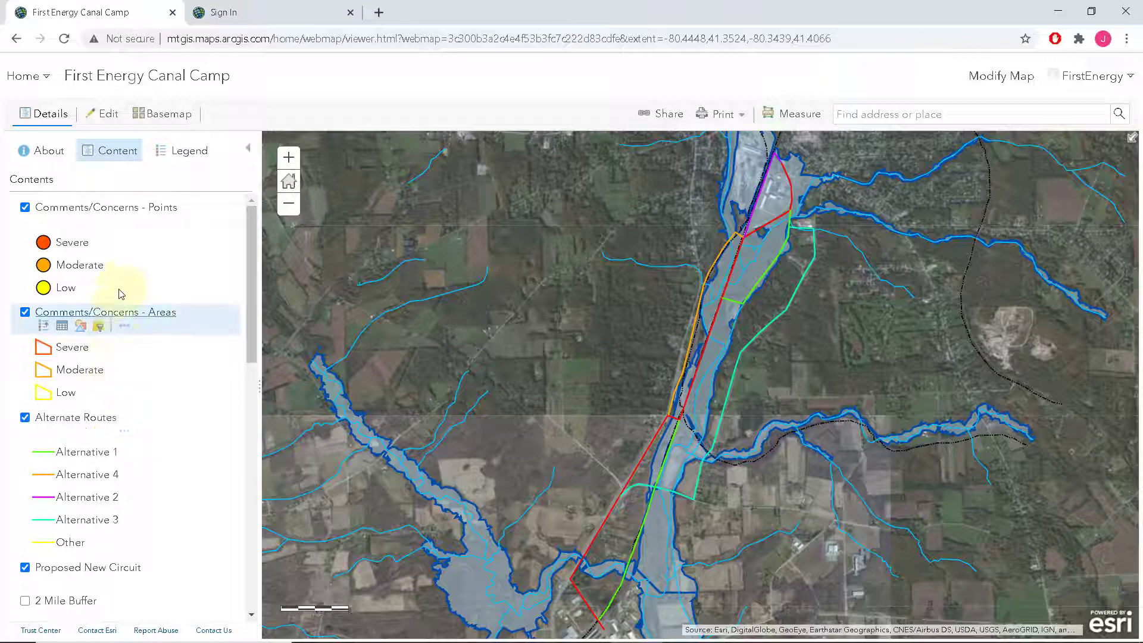
Enter editing mode, zoom in, and pick the Alternate Routes line template
click(93, 119)
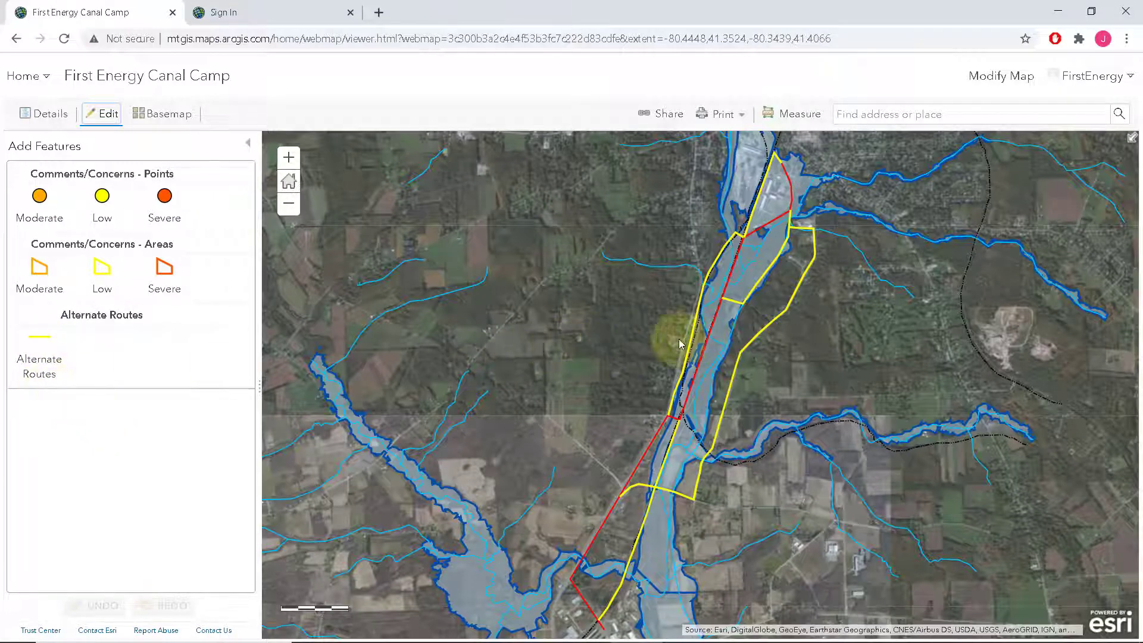
scroll(679, 339, up, 2)
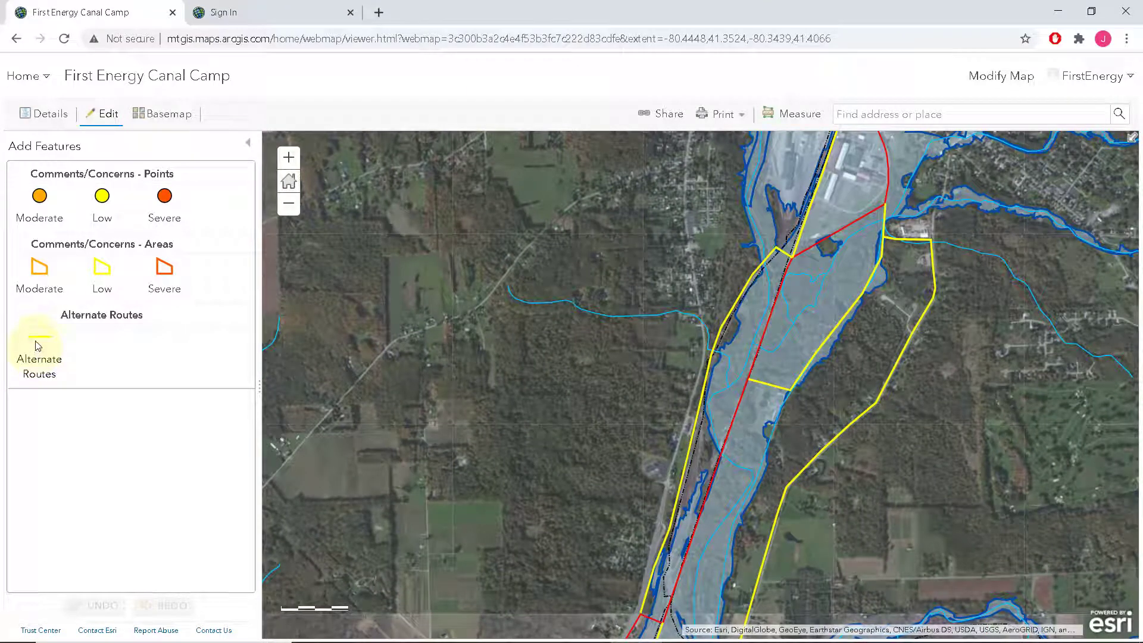
click(37, 344)
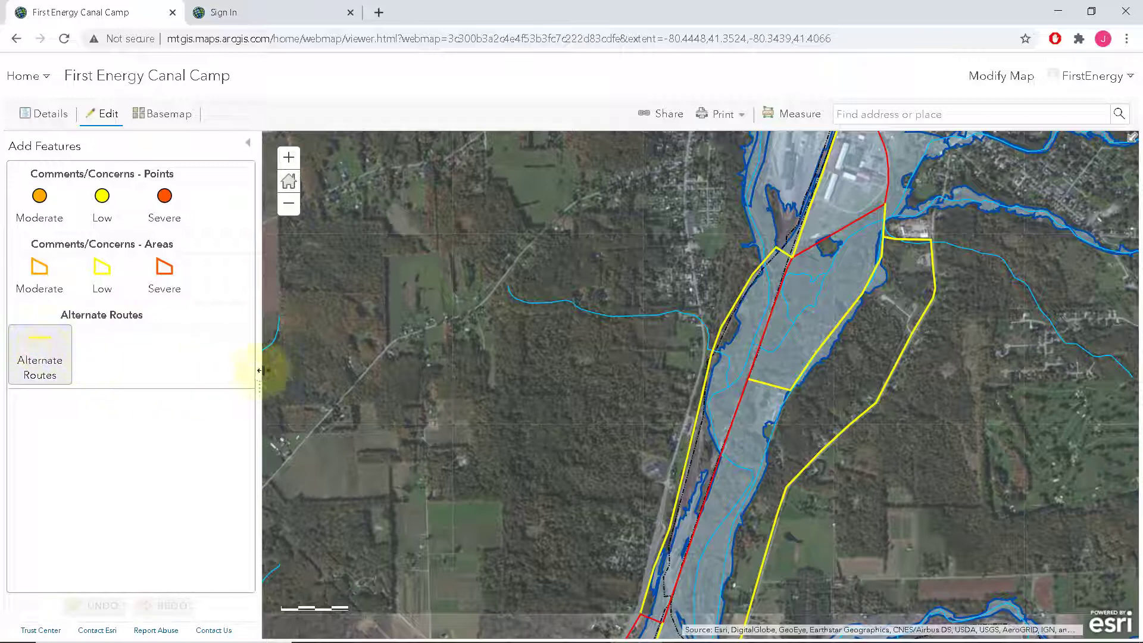
Trace the new alternate route vertex by vertex across the fields west of the river
click(524, 300)
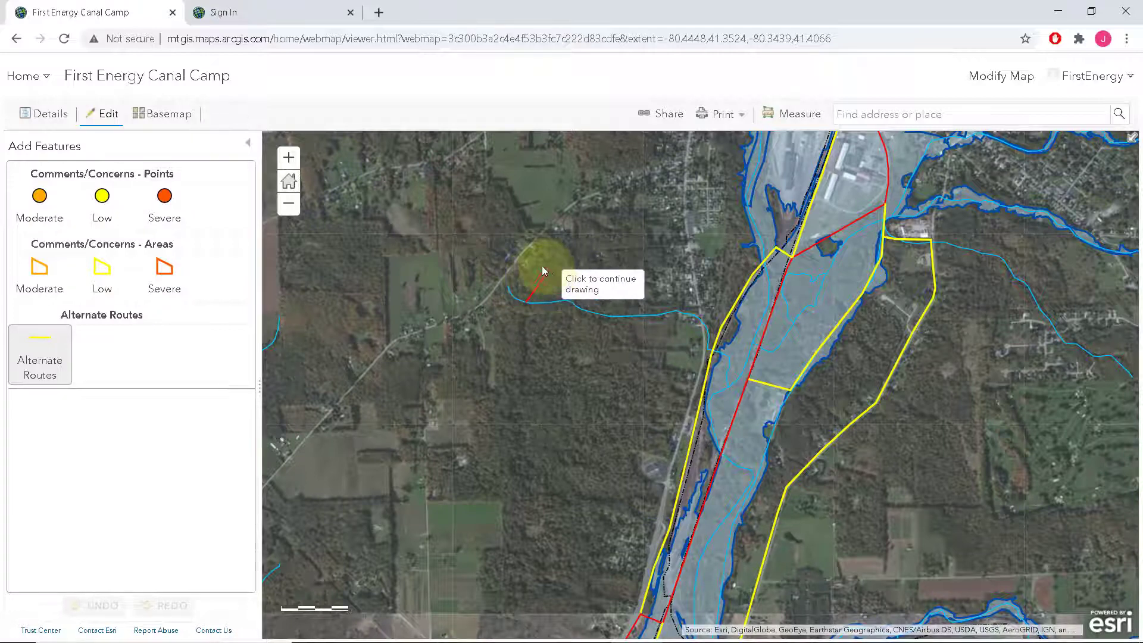
click(530, 238)
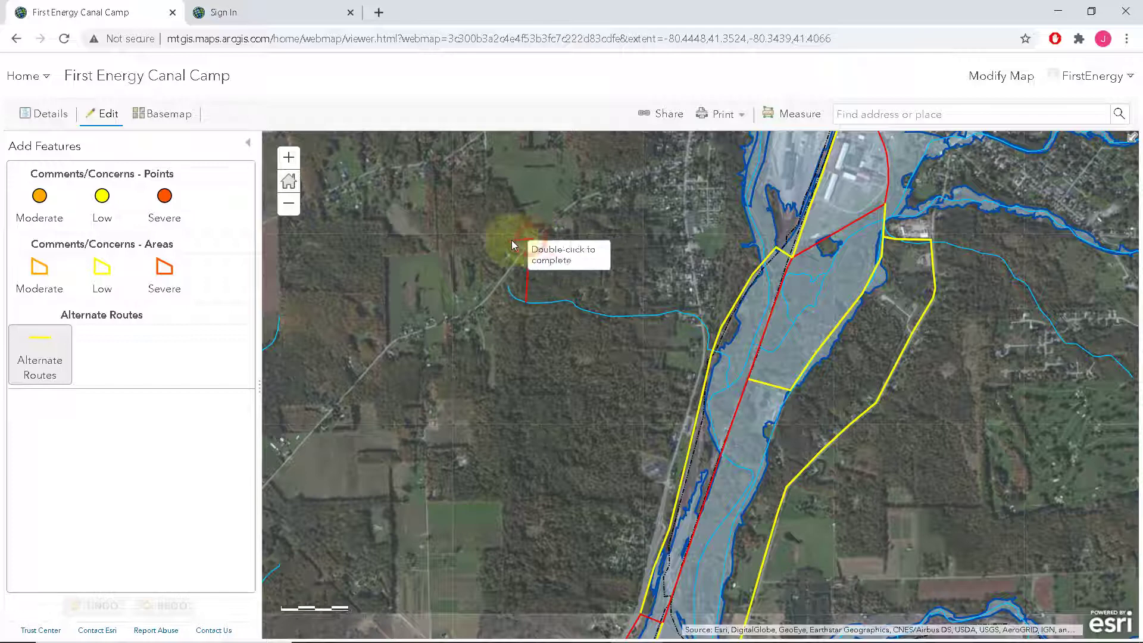
click(471, 238)
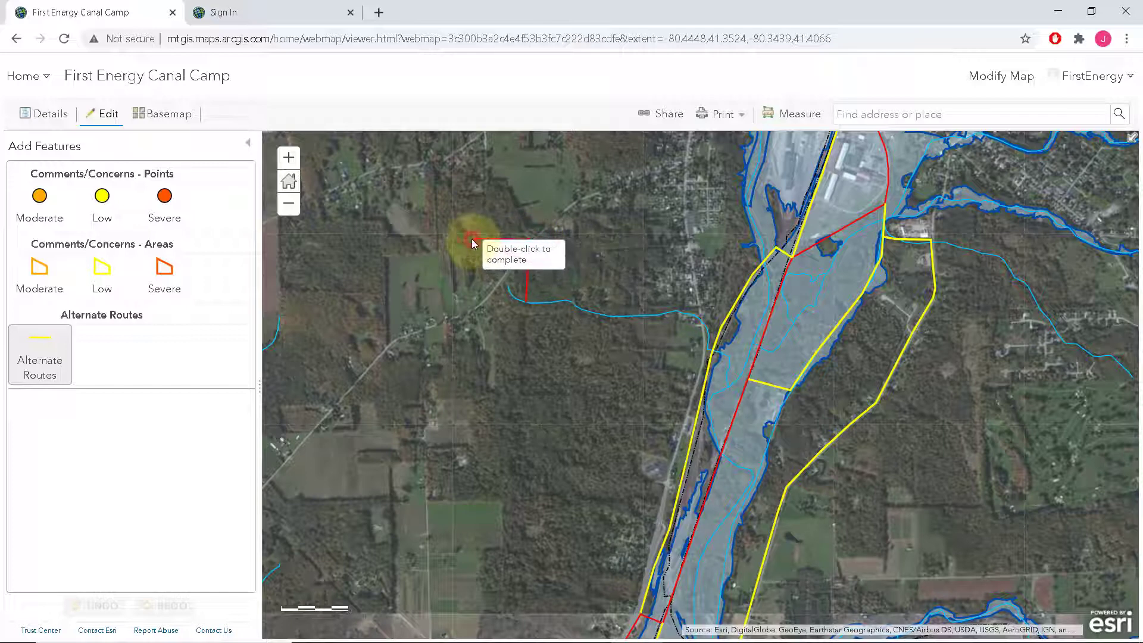
click(465, 277)
click(395, 245)
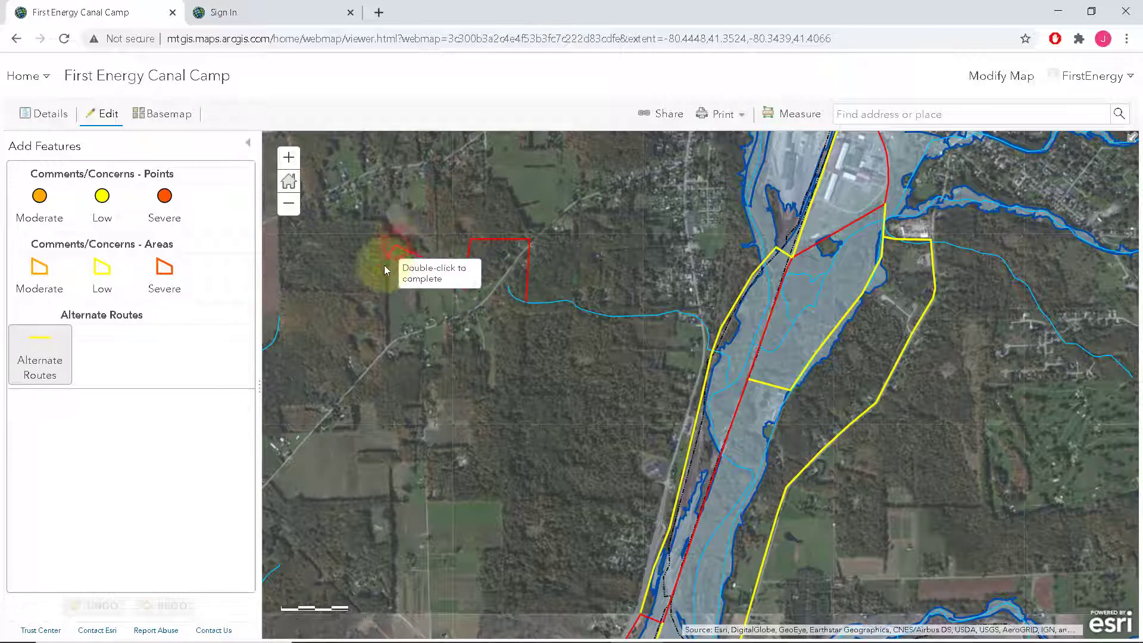
click(357, 301)
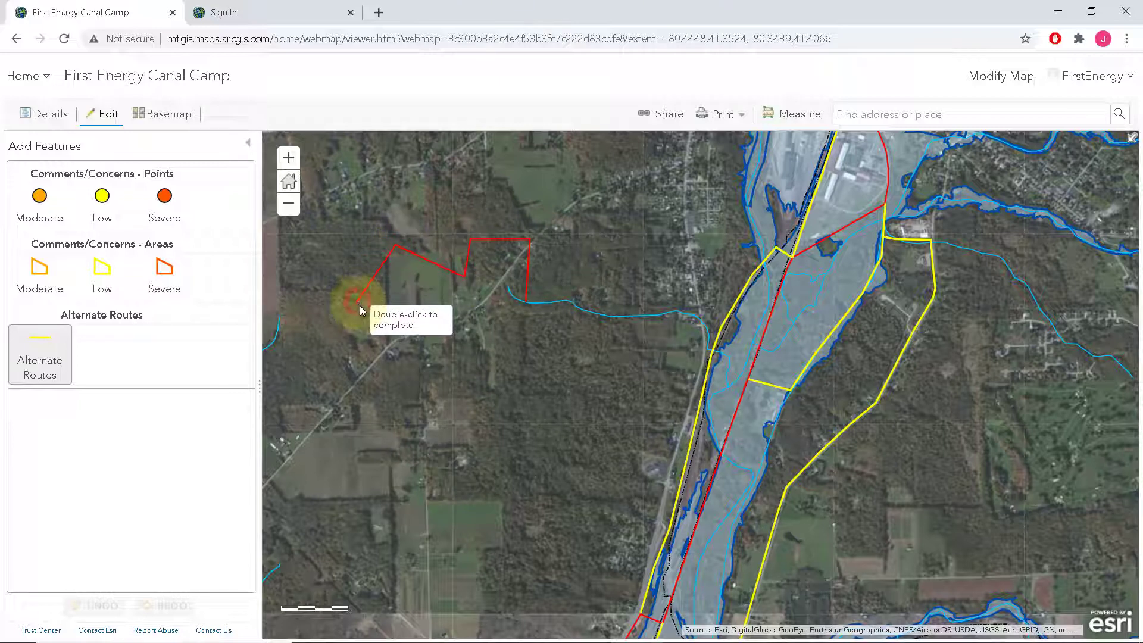
double_click(421, 376)
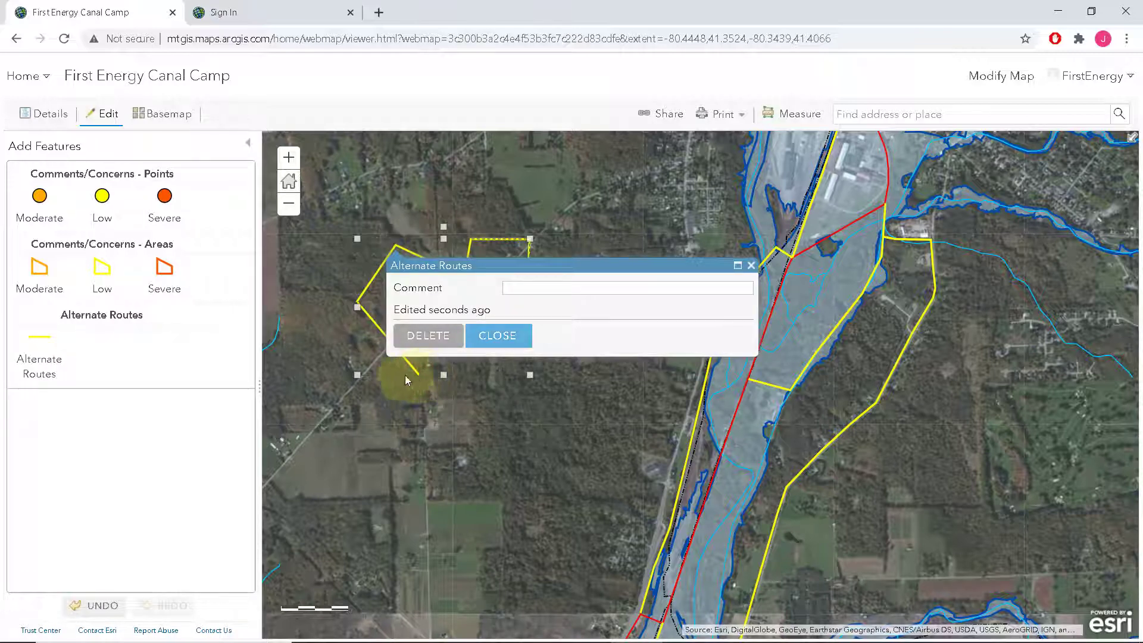
Enter 'comment' in the route's Comment field, close the pop-up and deselect the line
click(531, 286)
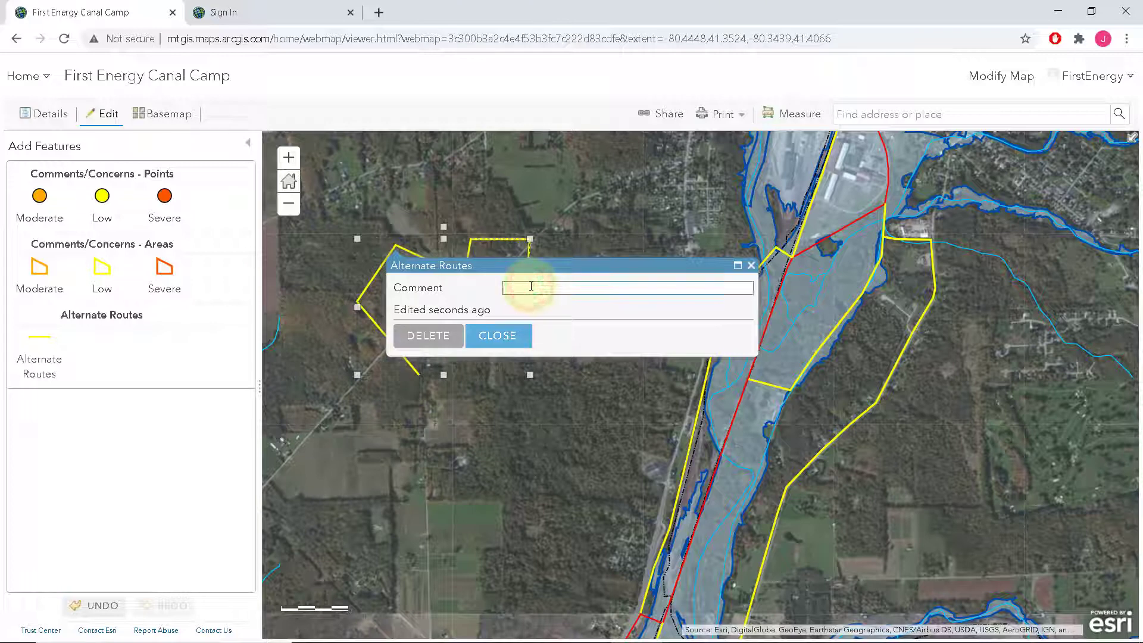
text(comment)
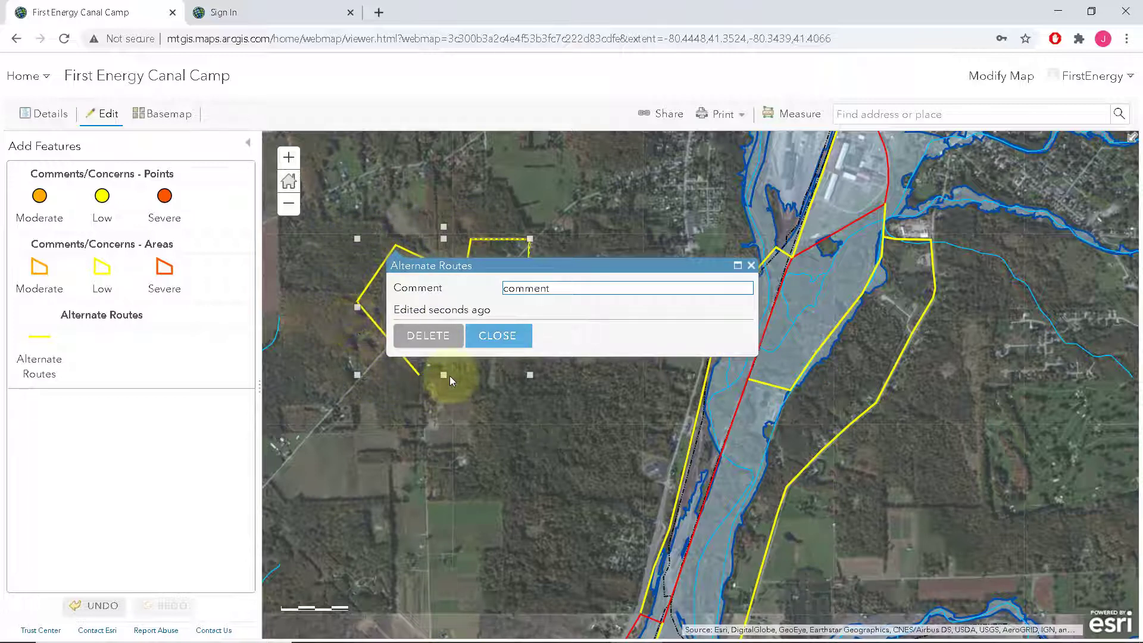
click(495, 335)
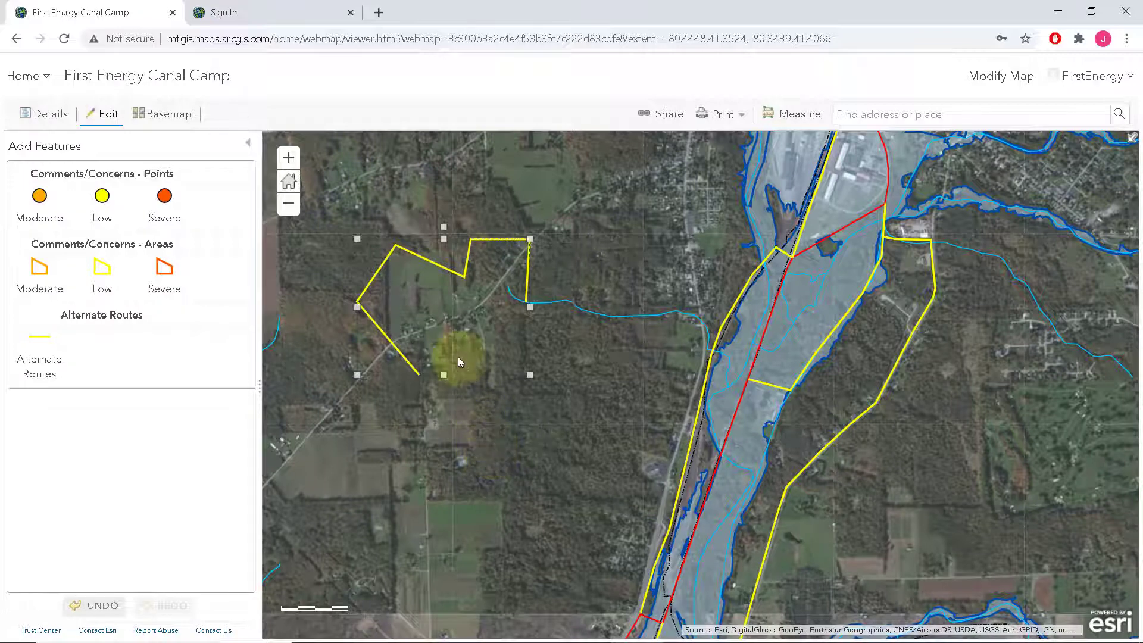
click(486, 465)
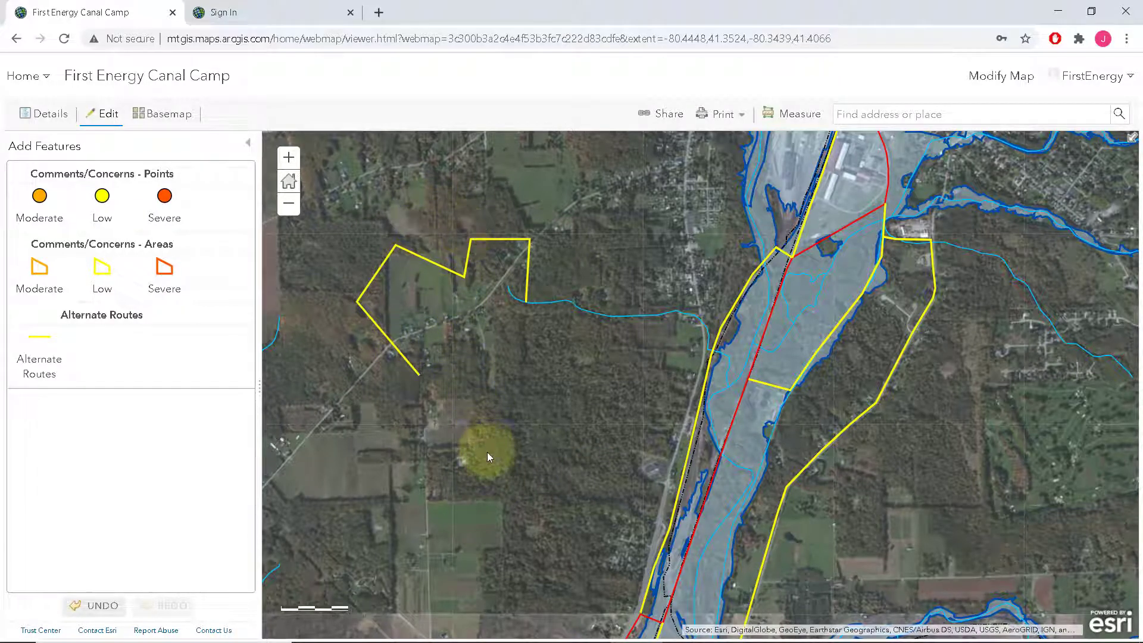
Drag a midpoint of the new route up-left to add a bend in its upper-left section
click(447, 271)
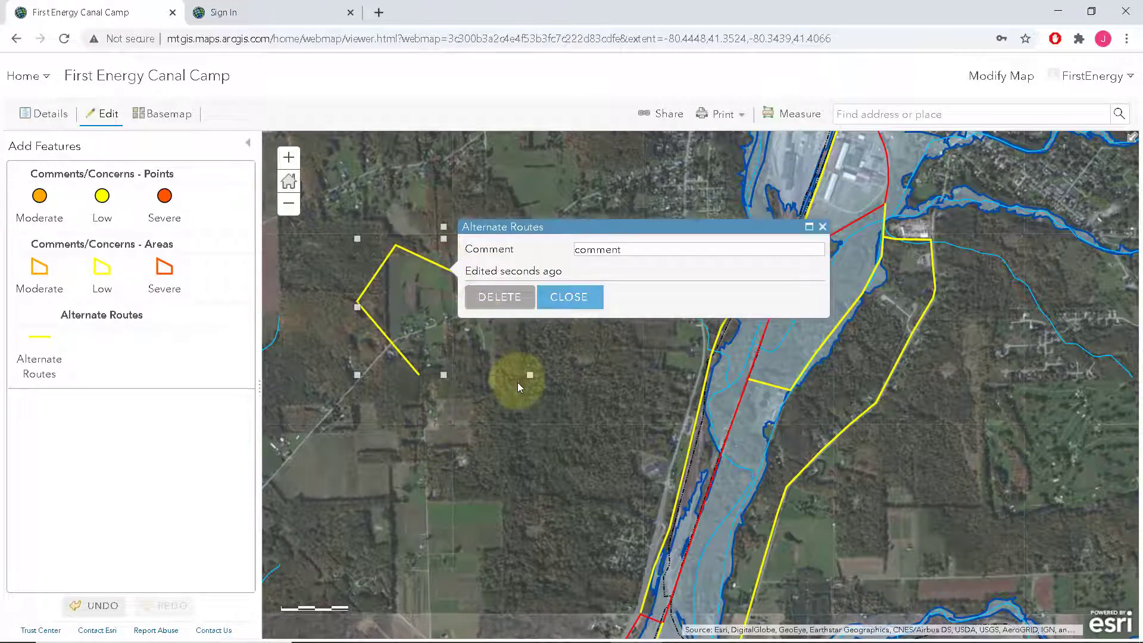
click(376, 279)
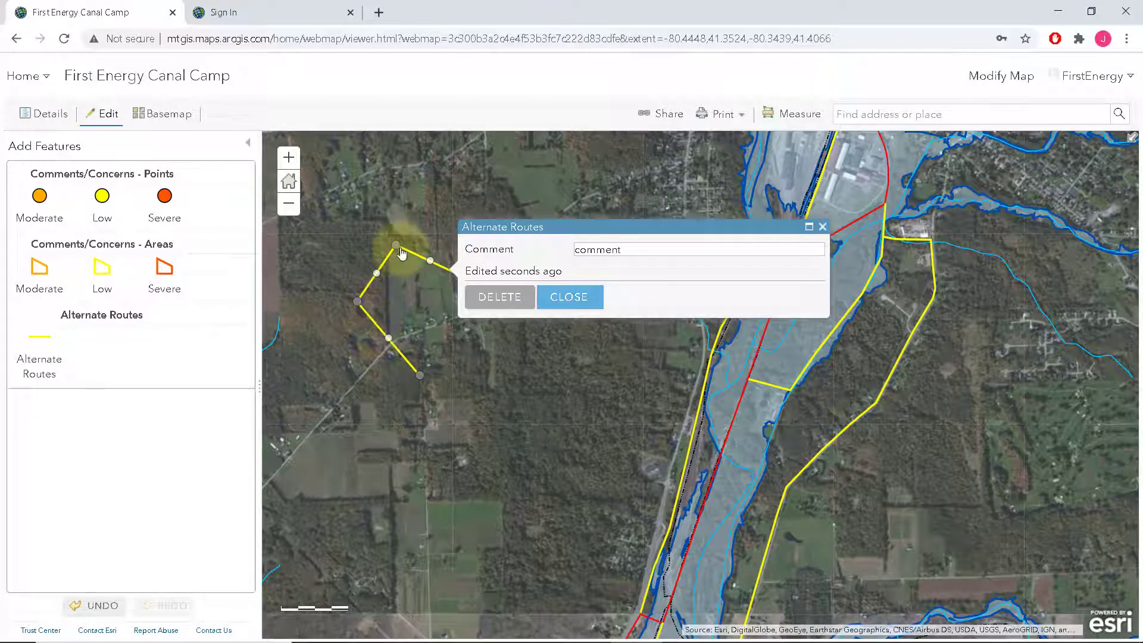
mouse_move(378, 278)
mouse_down()
mouse_move(357, 260)
mouse_move(375, 240)
mouse_move(419, 263)
mouse_move(414, 273)
mouse_move(441, 249)
mouse_up()
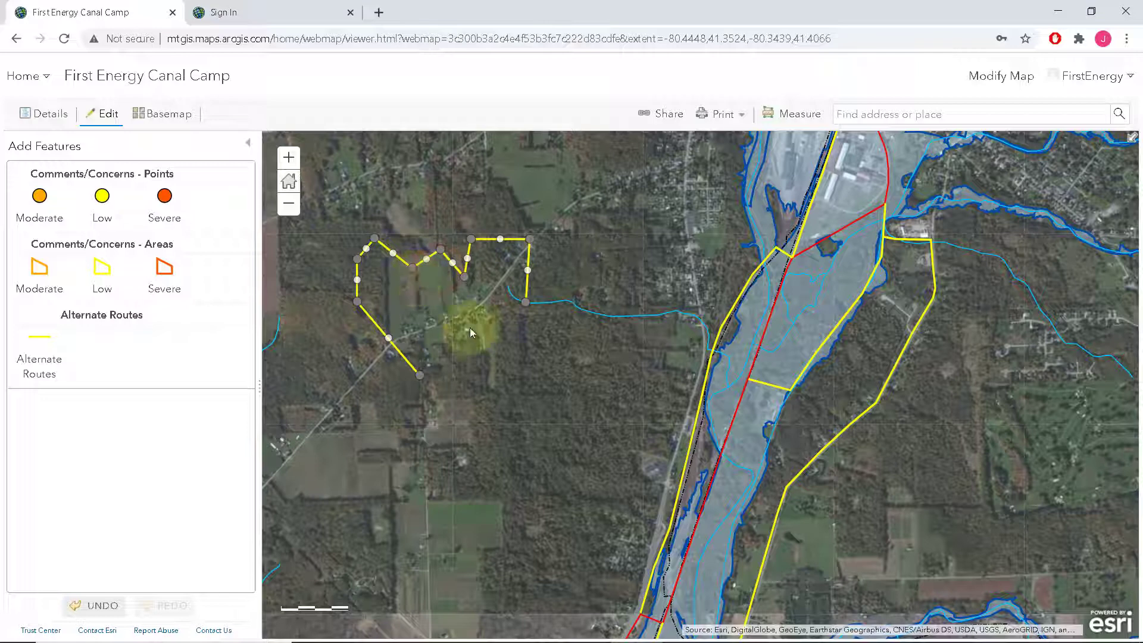
click(433, 432)
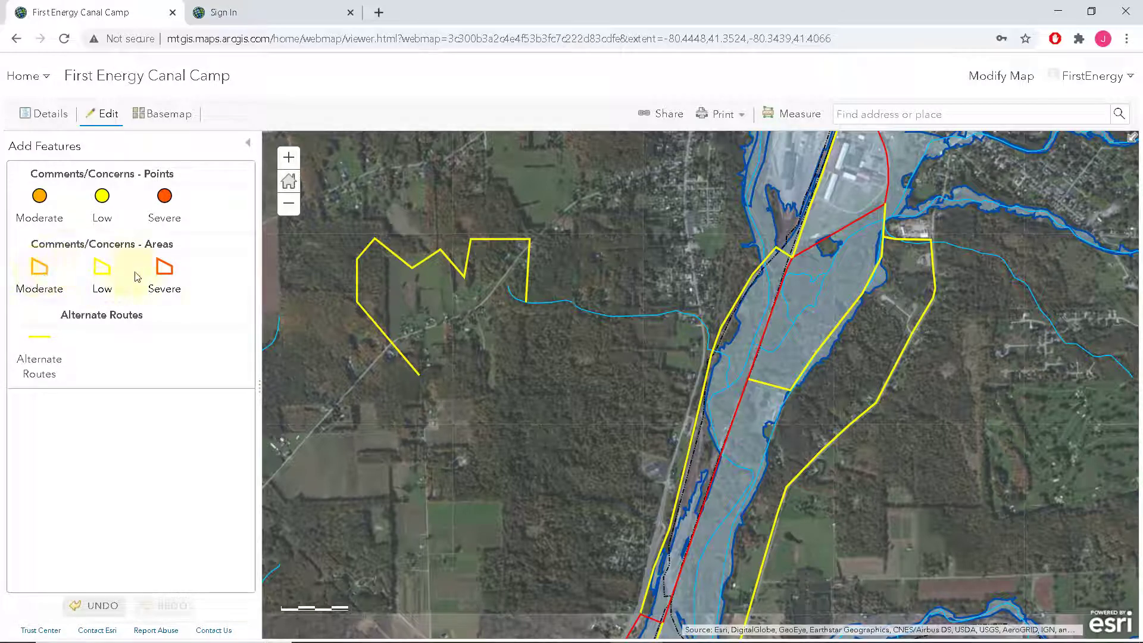
Draw a four-corner Severe concern polygon in the fields southwest of the route
click(162, 274)
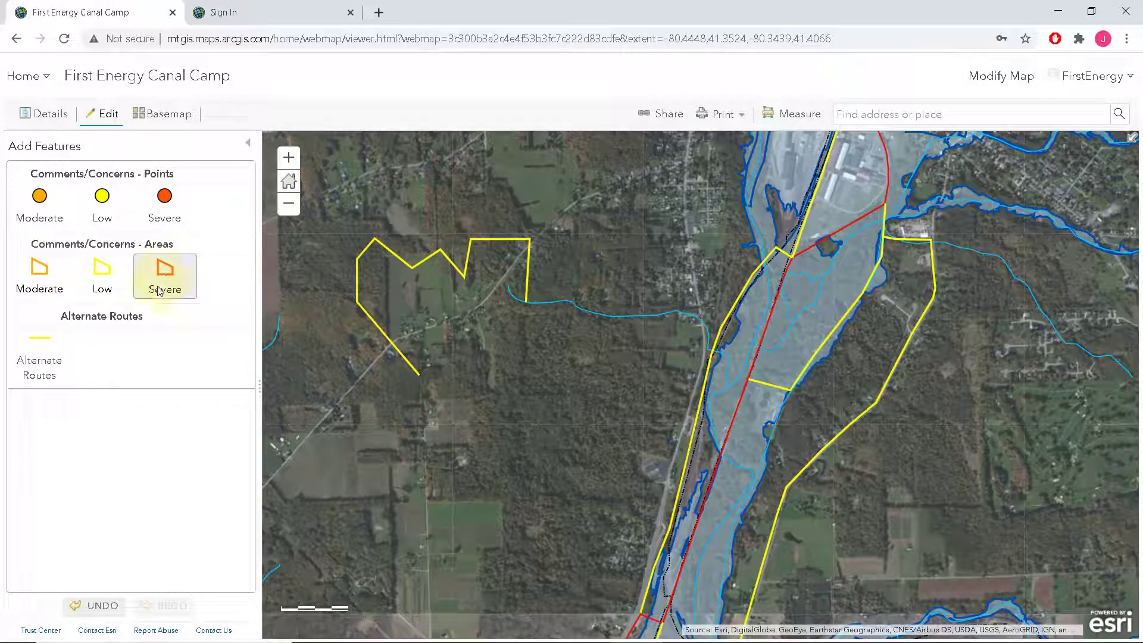
click(368, 428)
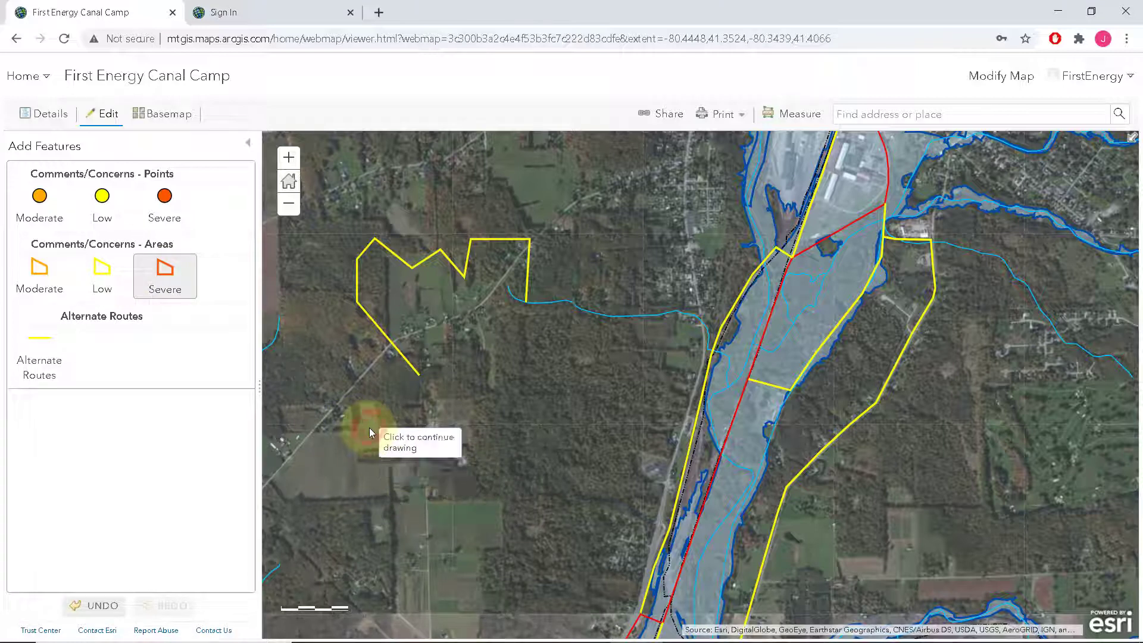
click(454, 431)
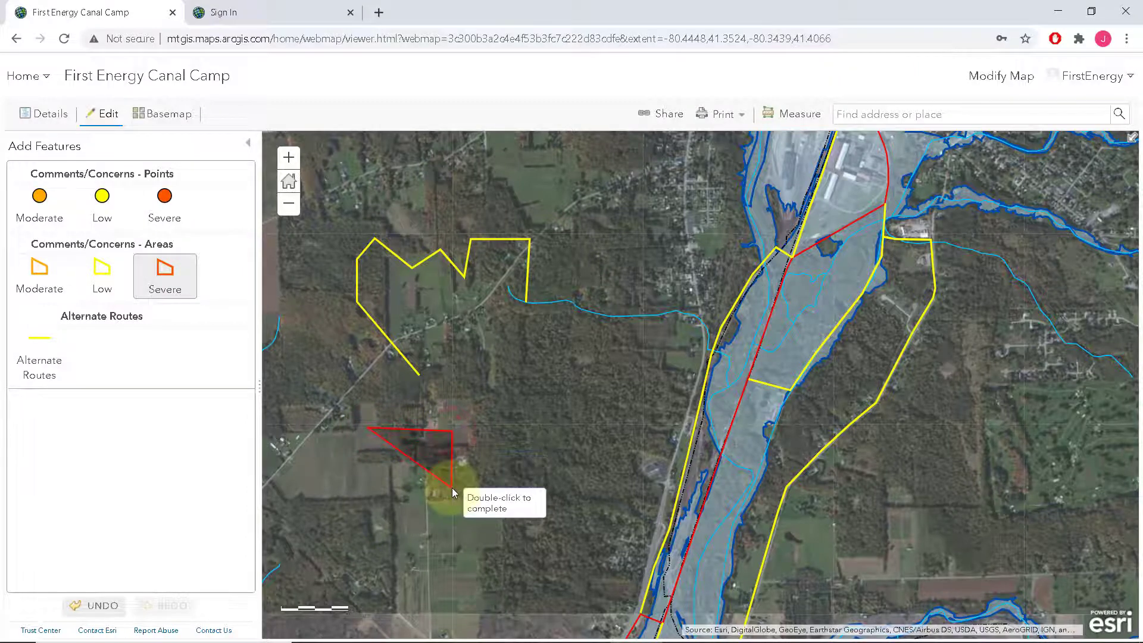
click(452, 486)
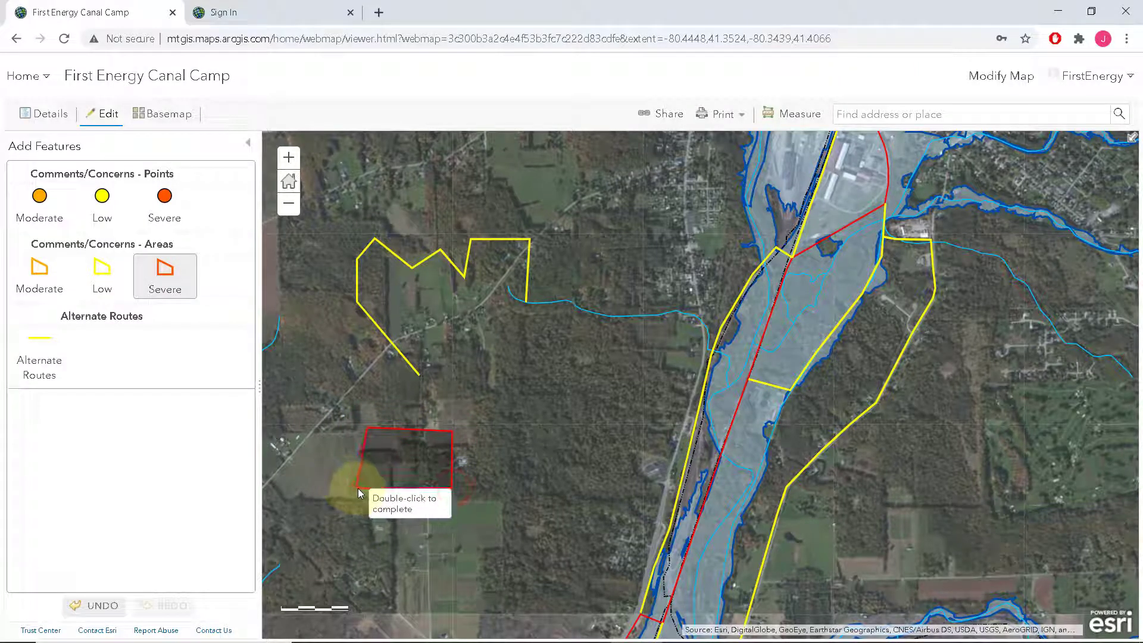
double_click(356, 488)
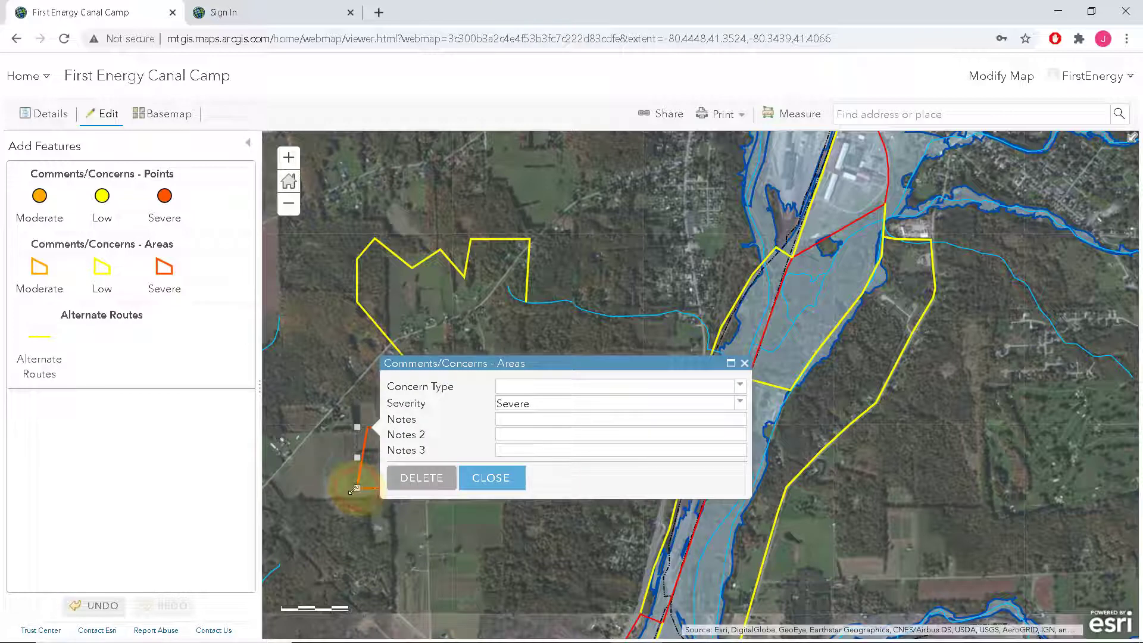
Set Concern Type to General, Severity to Moderate and Notes to 'notes', then close the form
click(739, 387)
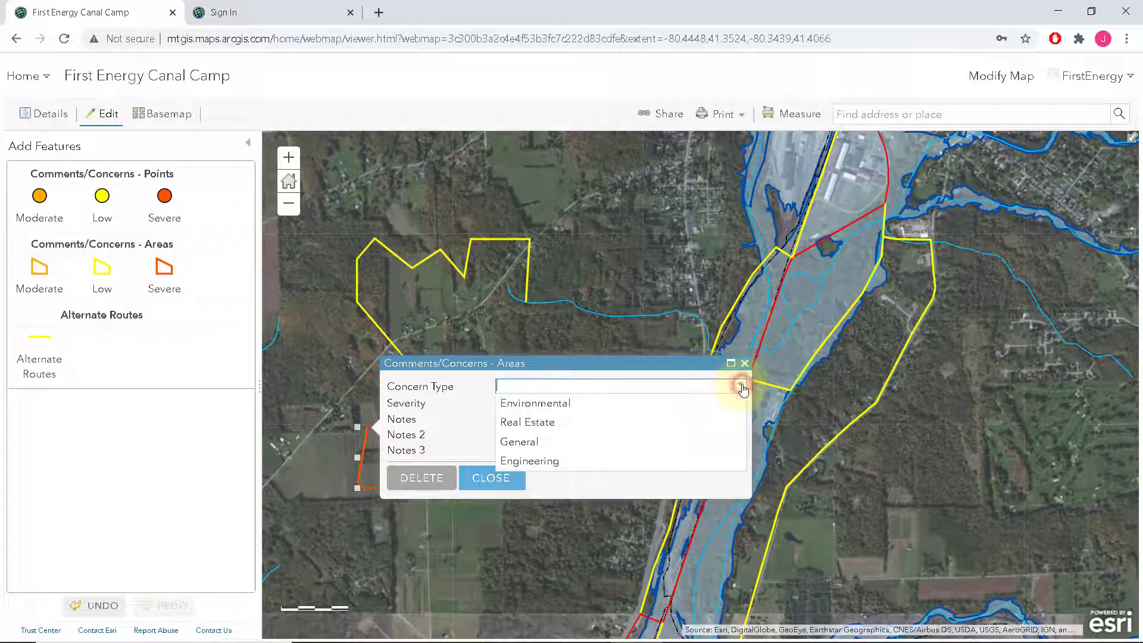
click(527, 443)
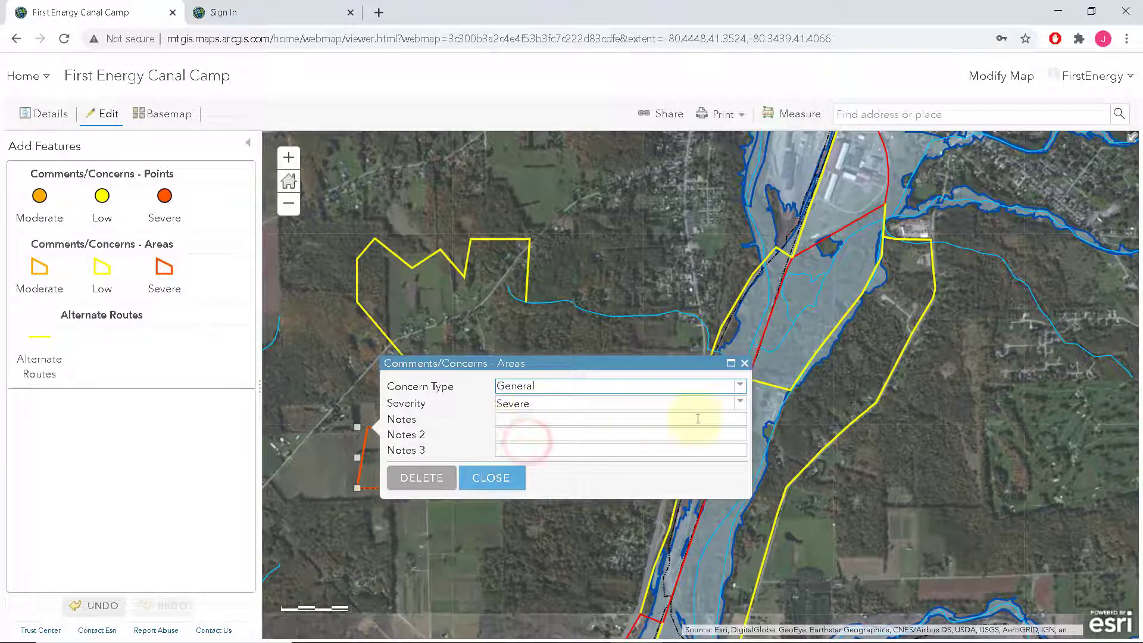
click(740, 405)
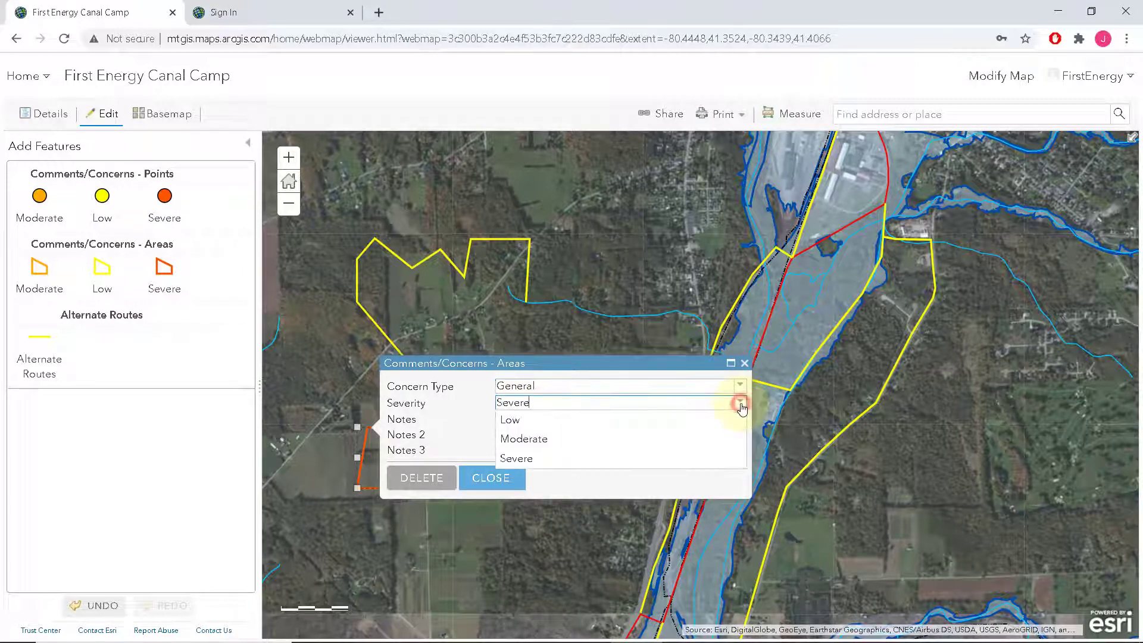
click(540, 440)
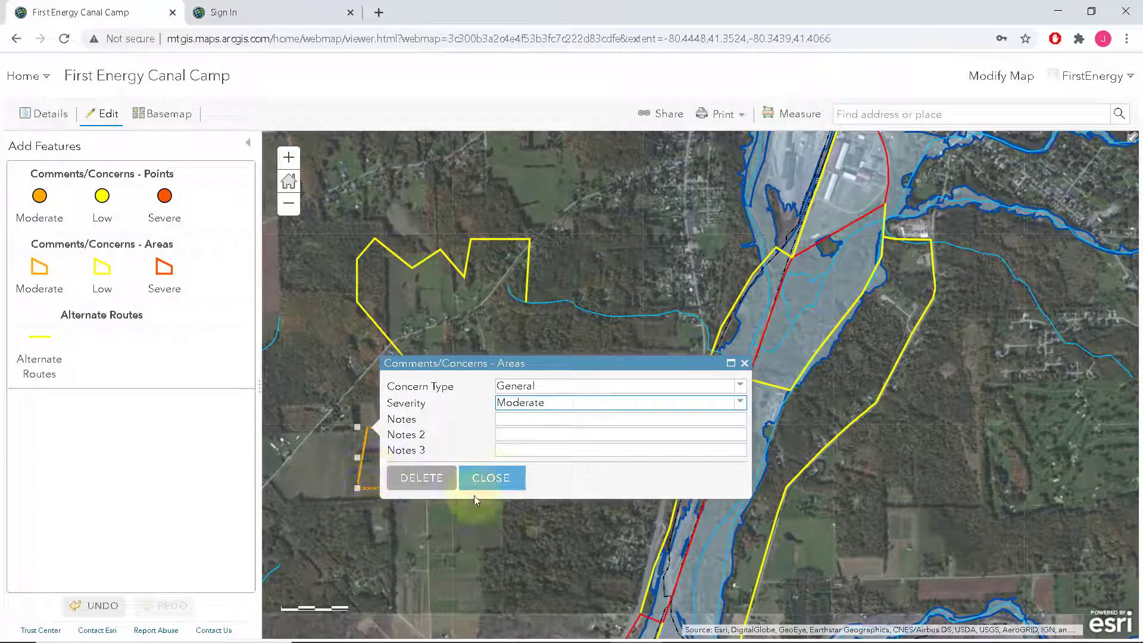
click(571, 416)
text(notes)
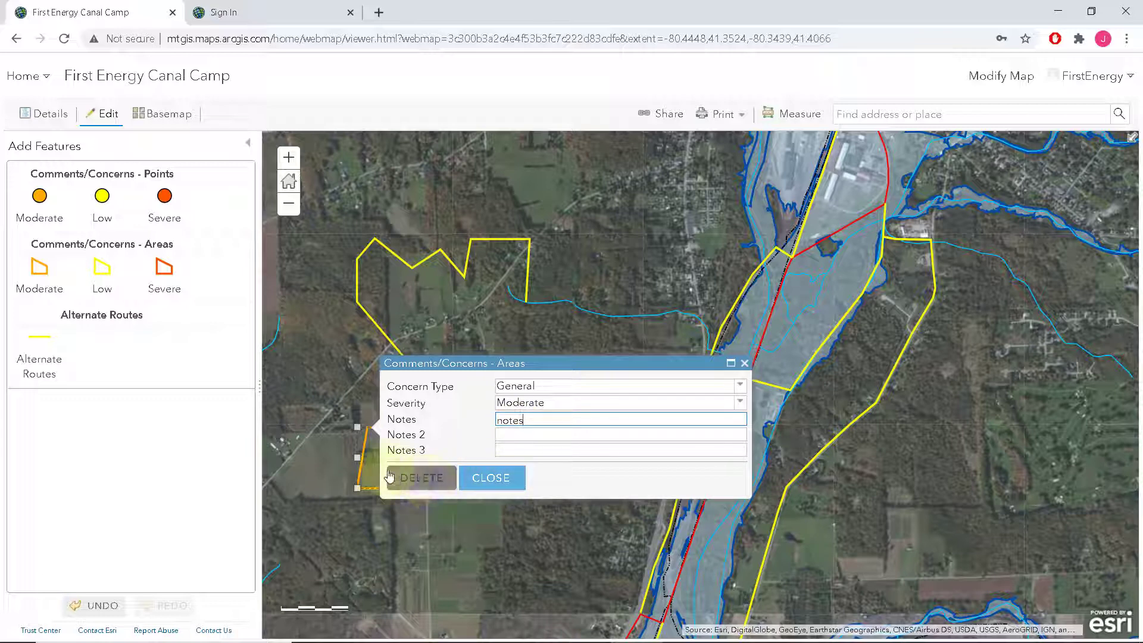
click(358, 458)
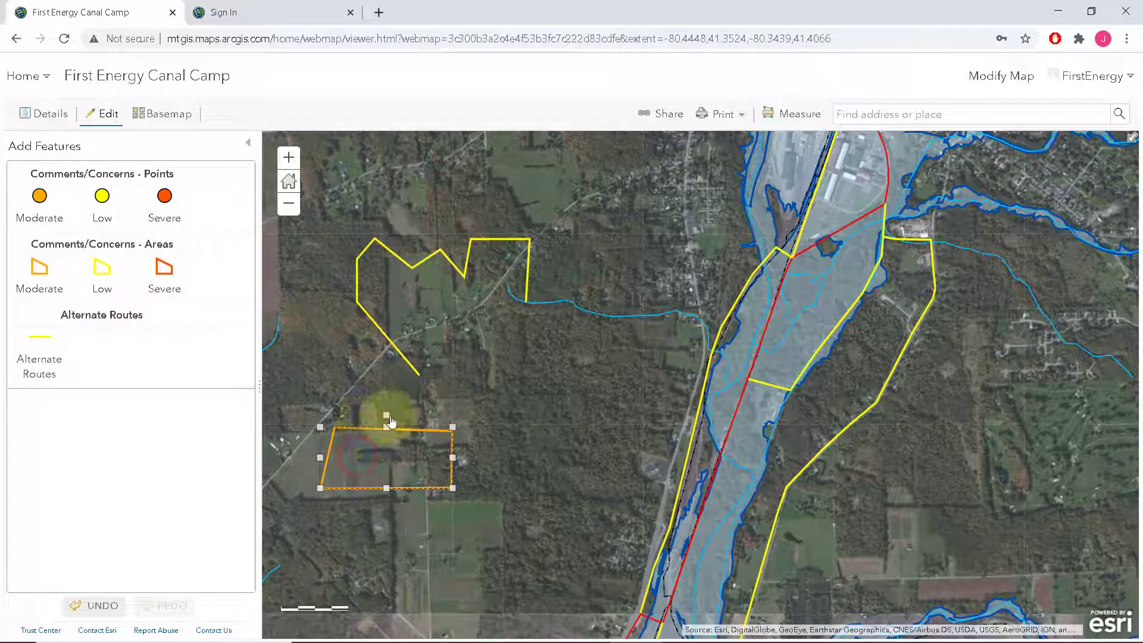
Rotate the orange area and add a corner on its top edge, then select the Severe point template
drag(386, 415, 420, 457)
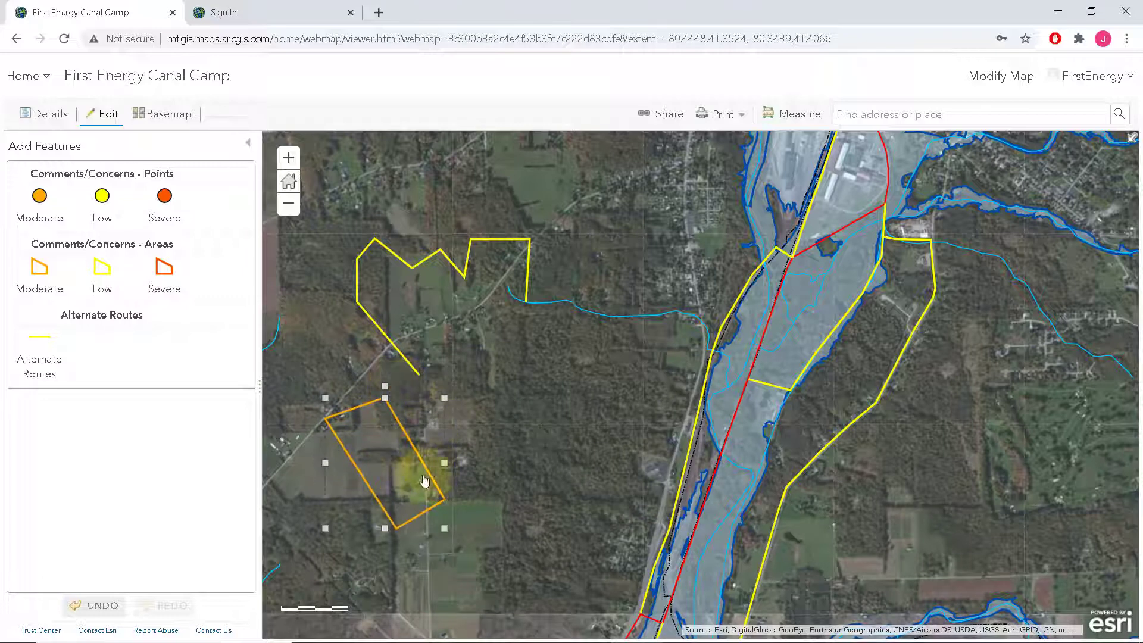
click(420, 456)
drag(365, 410, 350, 385)
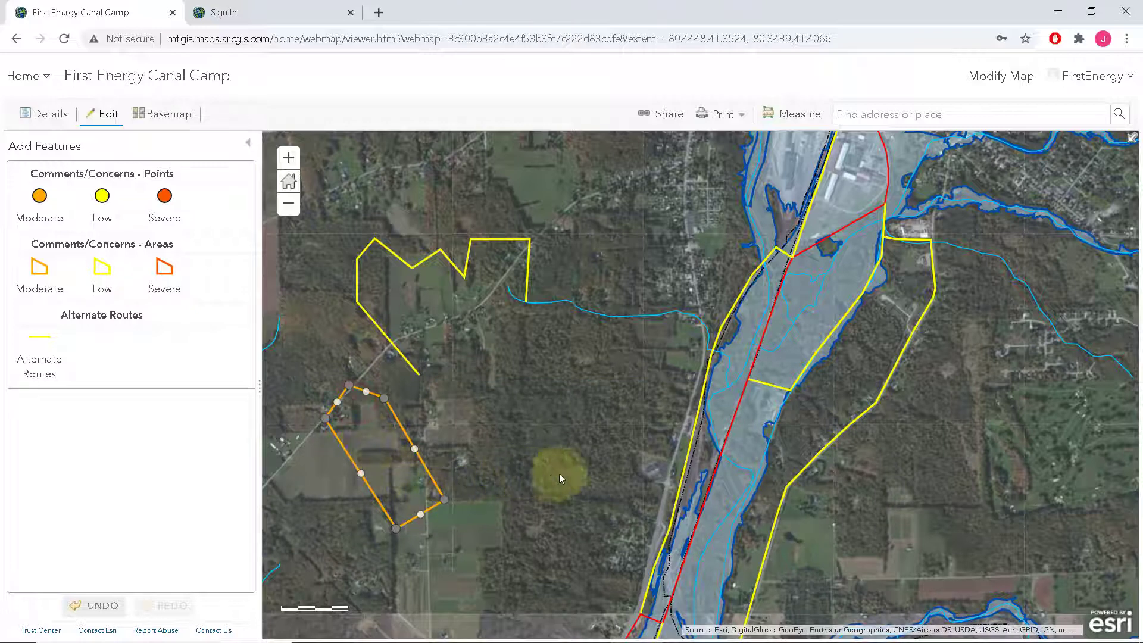
click(605, 430)
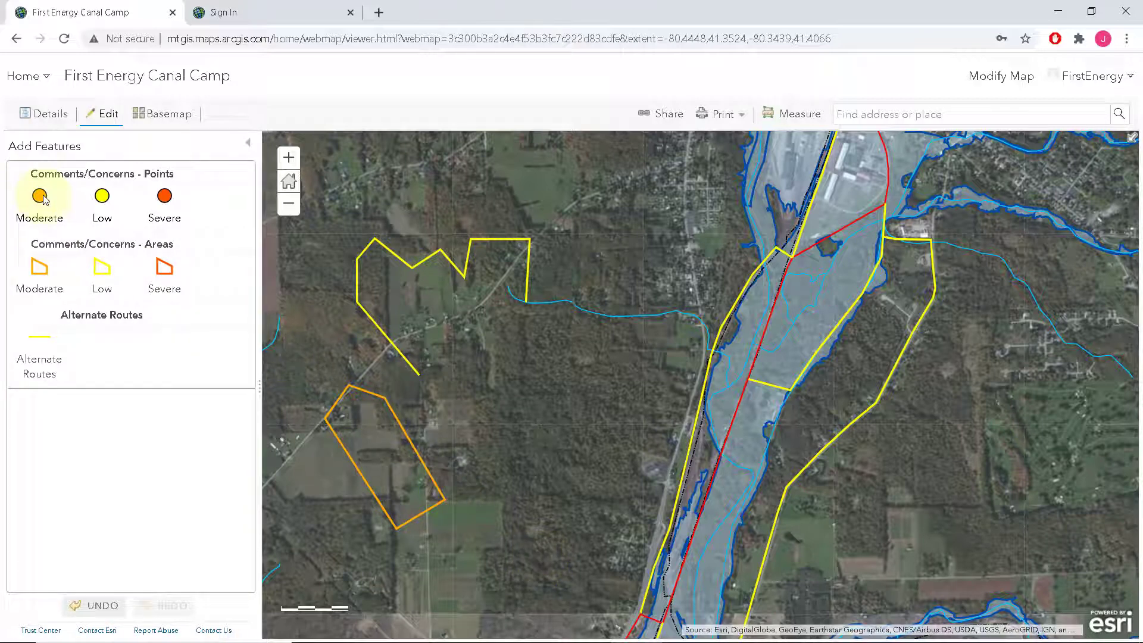
click(165, 201)
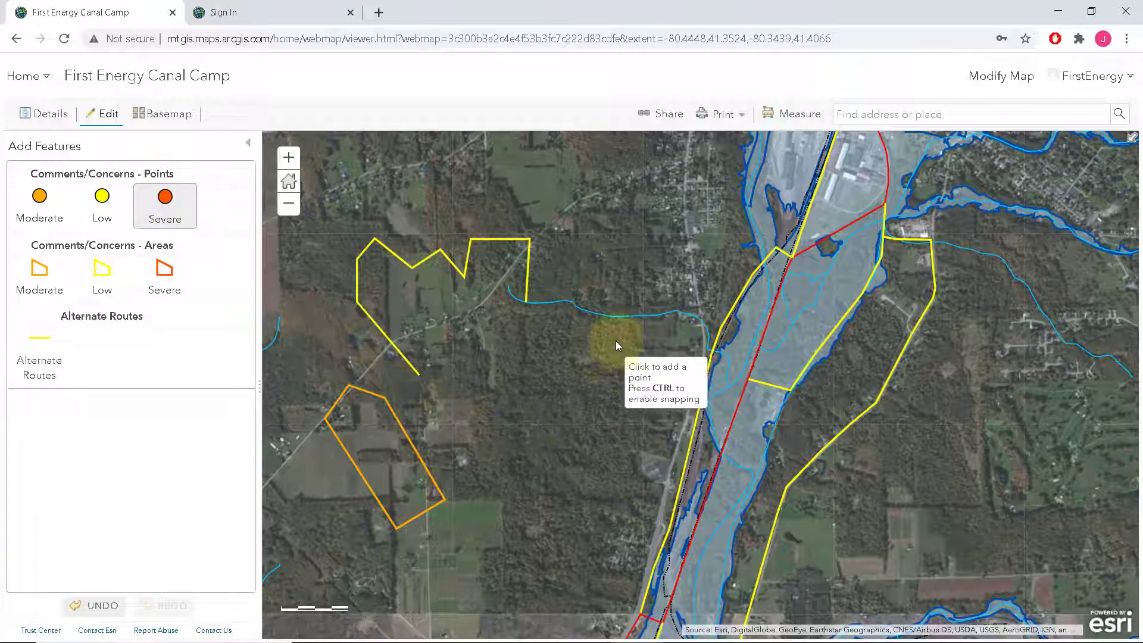
Add a concern point north of the creek: Real Estate type, Moderate severity, with a short note
click(627, 229)
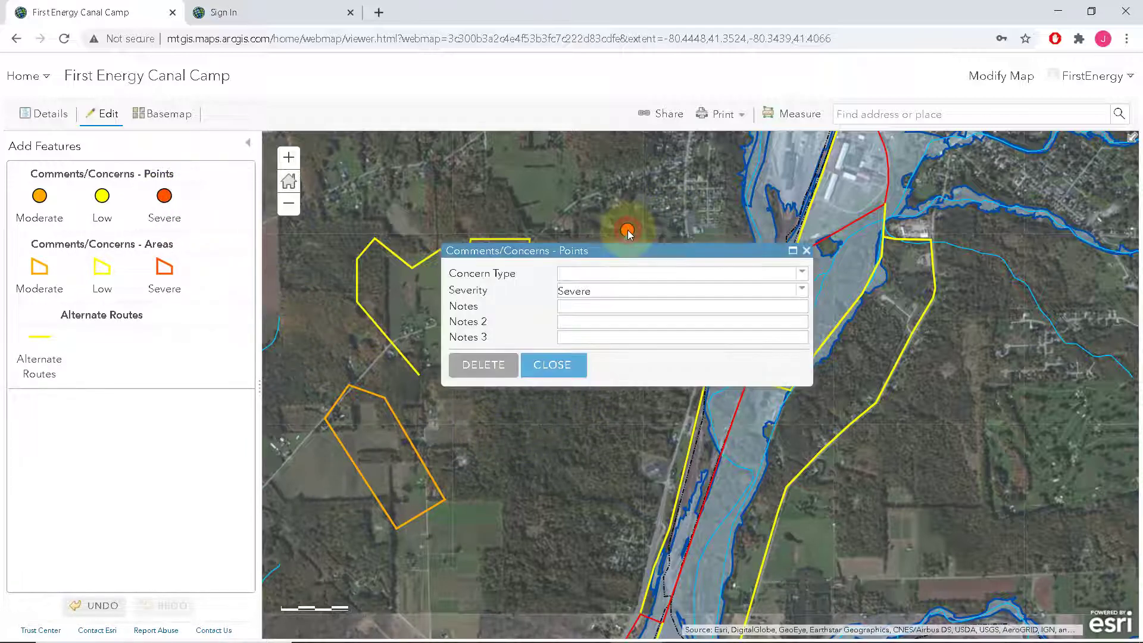
click(801, 273)
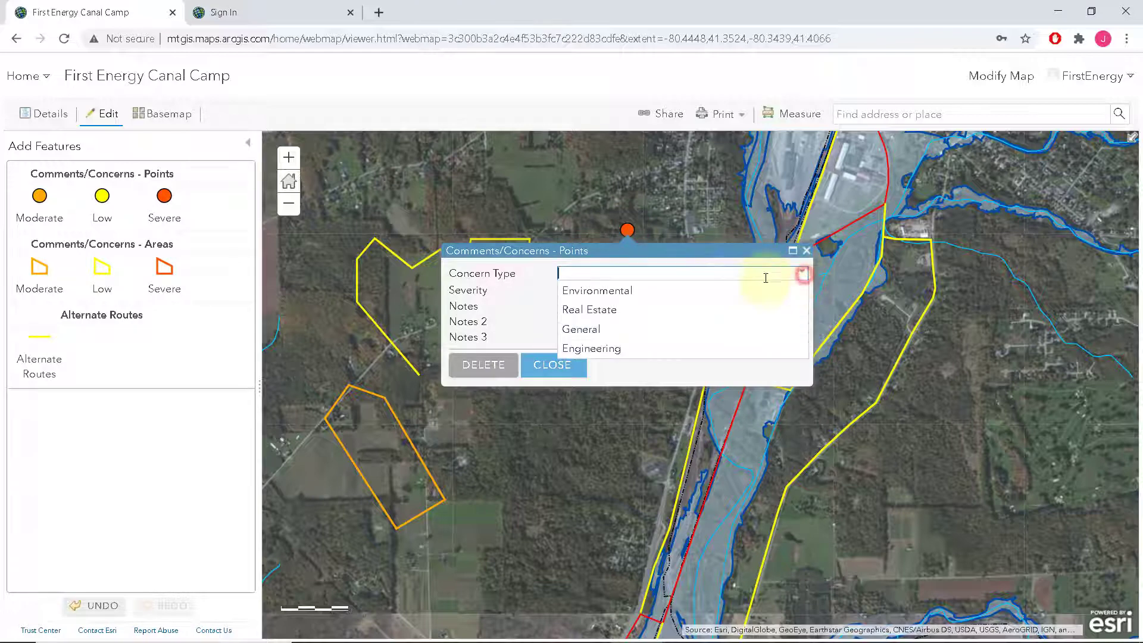
click(611, 309)
click(792, 296)
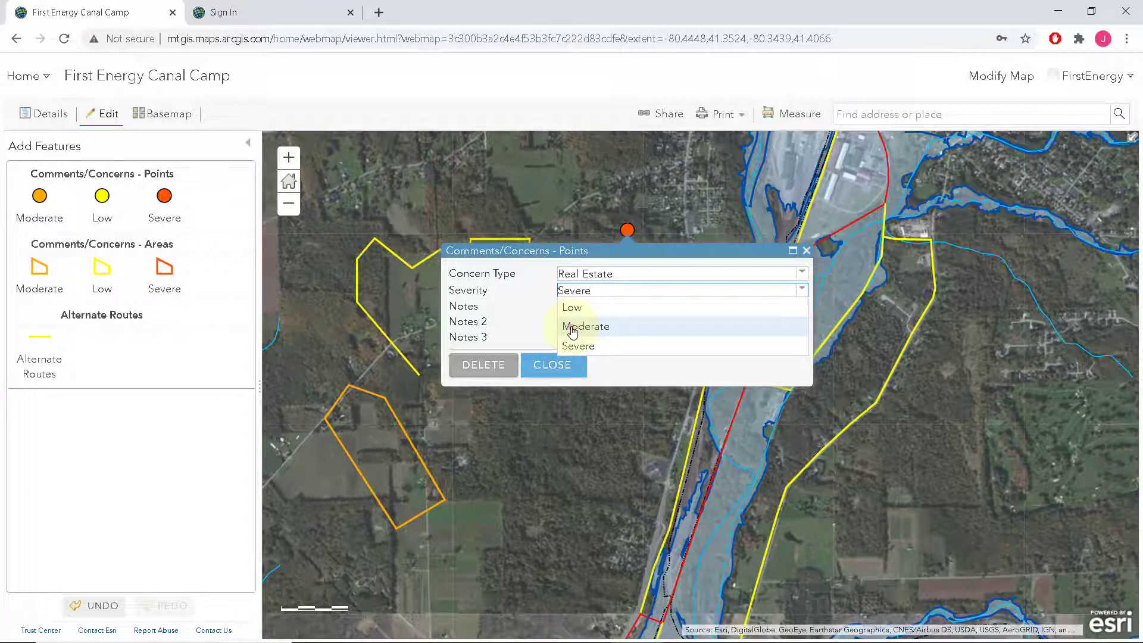
click(572, 326)
click(602, 306)
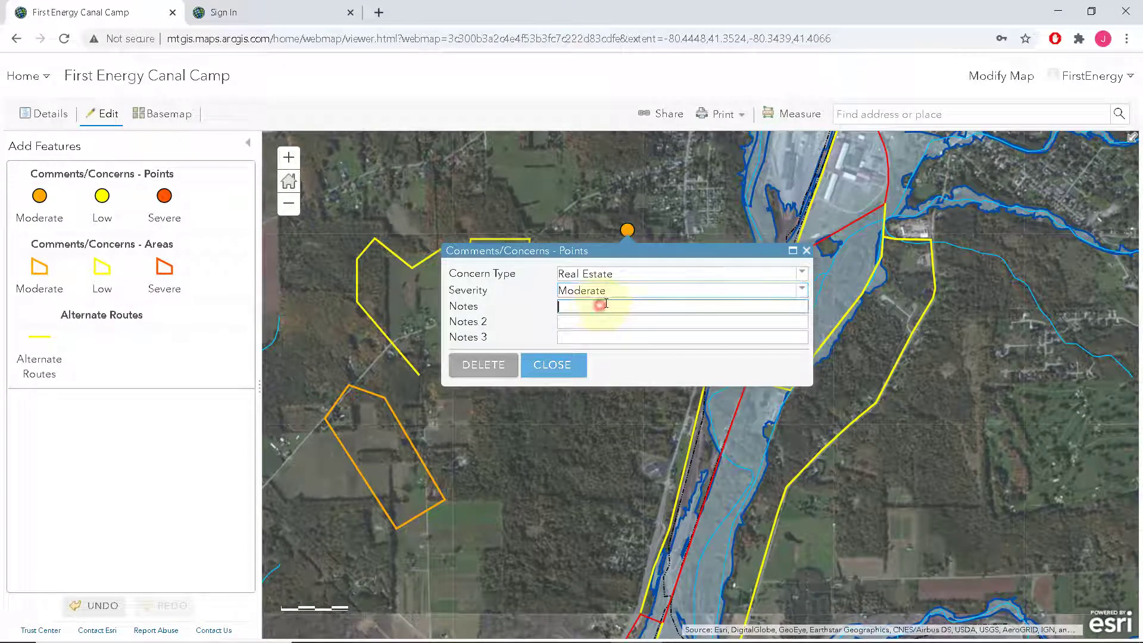
text(notes)
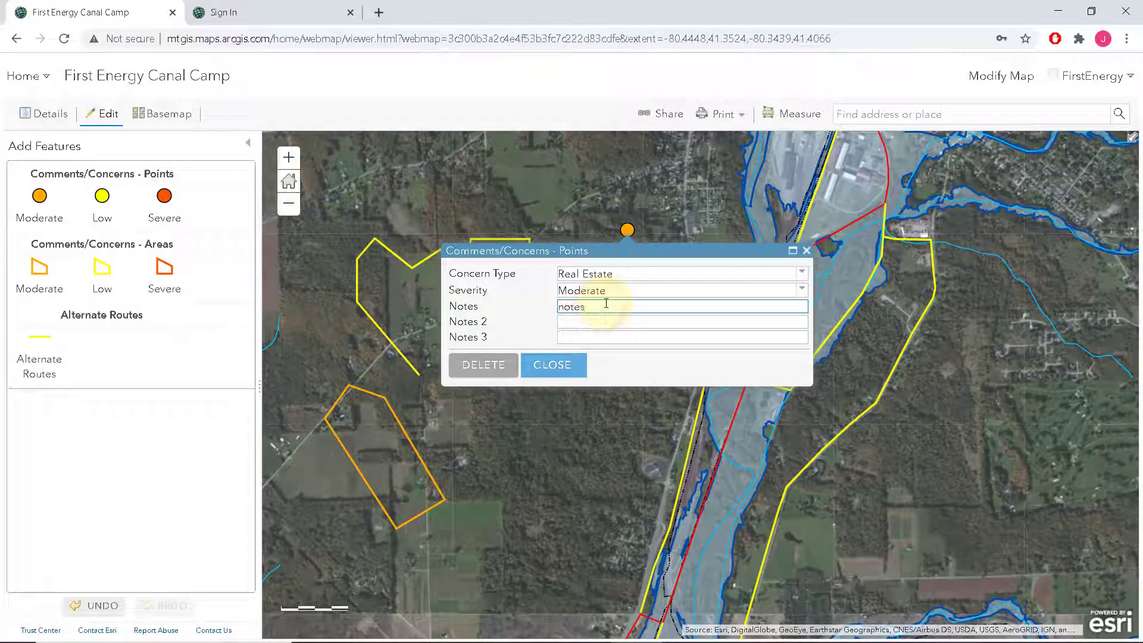
click(565, 370)
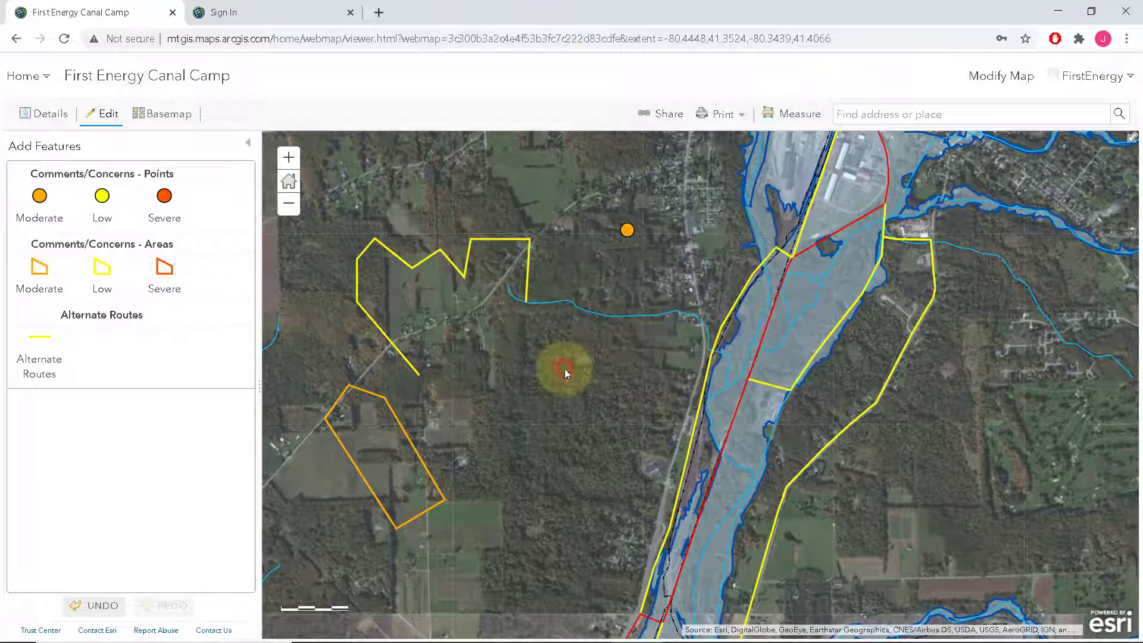
Zoom in and check the new concern point's attributes
scroll(673, 234, up, 1)
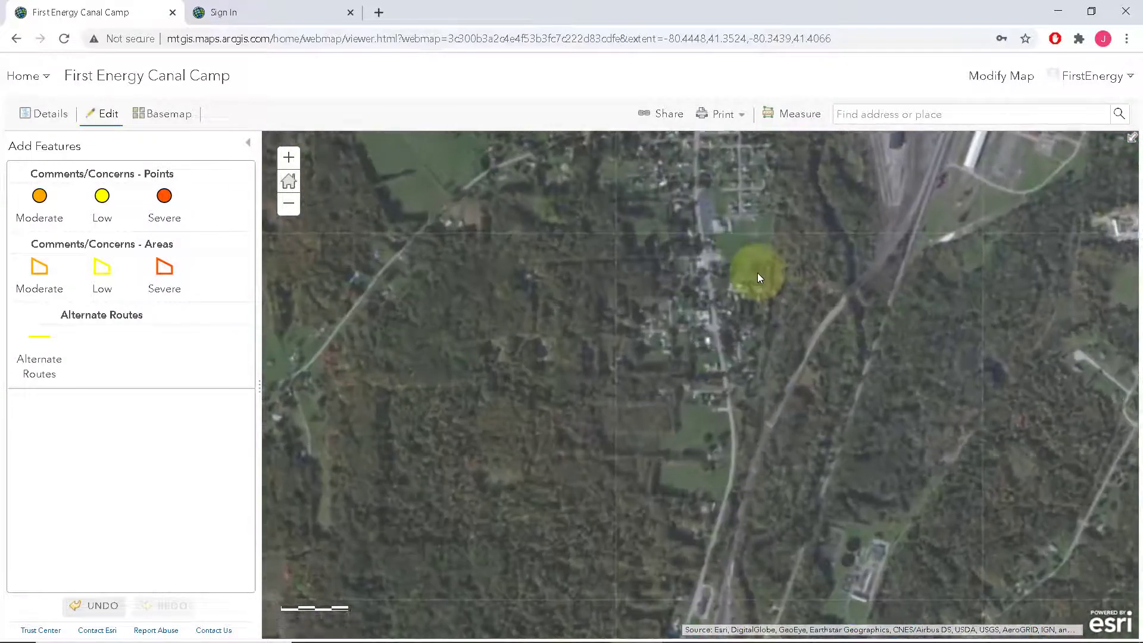
click(581, 225)
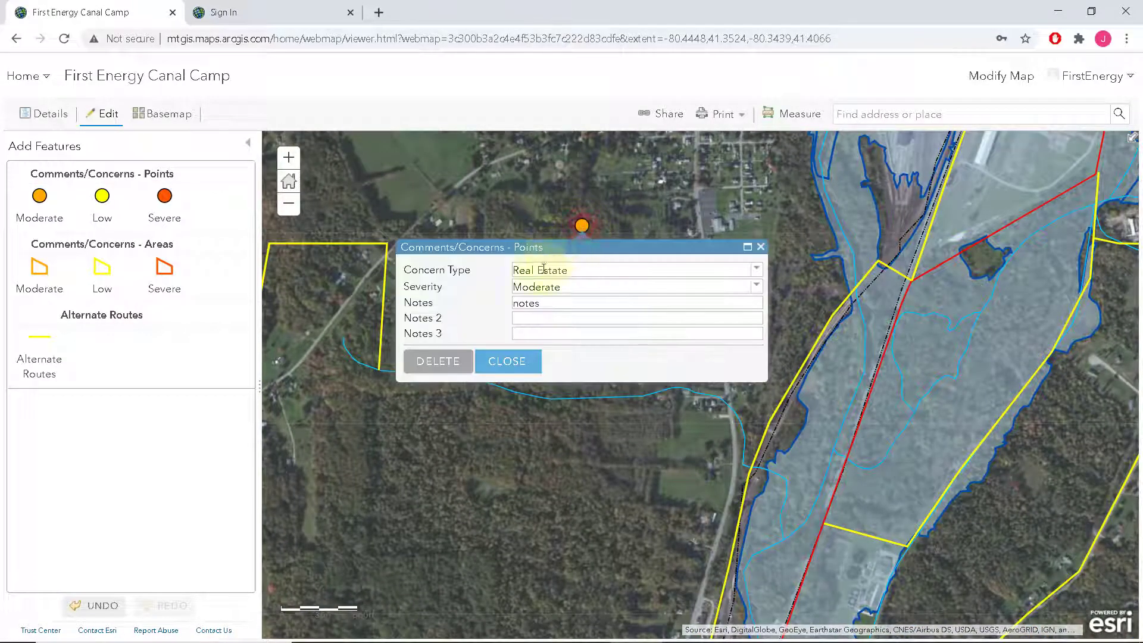
click(761, 247)
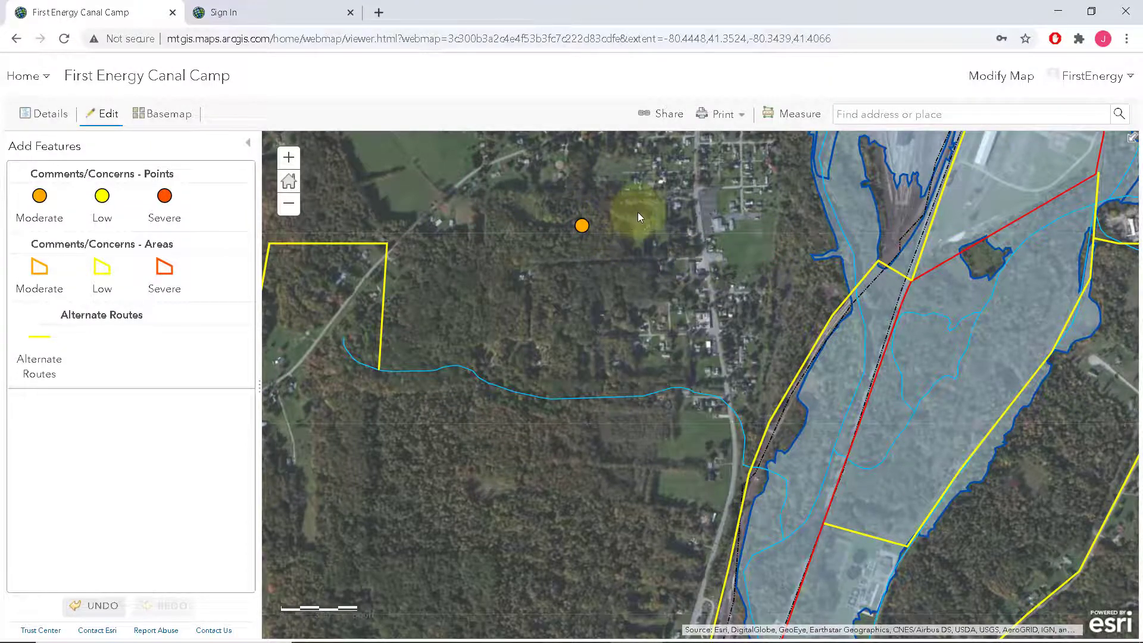
Drag the orange point east onto the roadside houses, then zoom back out to the routes
scroll(639, 216, up, 1)
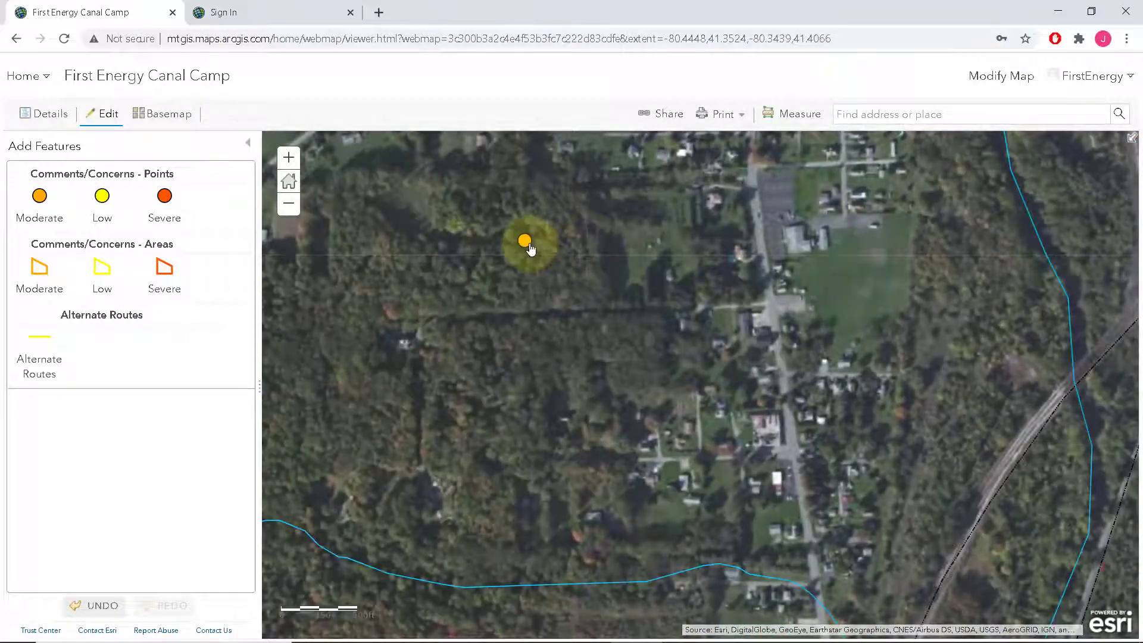
drag(530, 249, 796, 242)
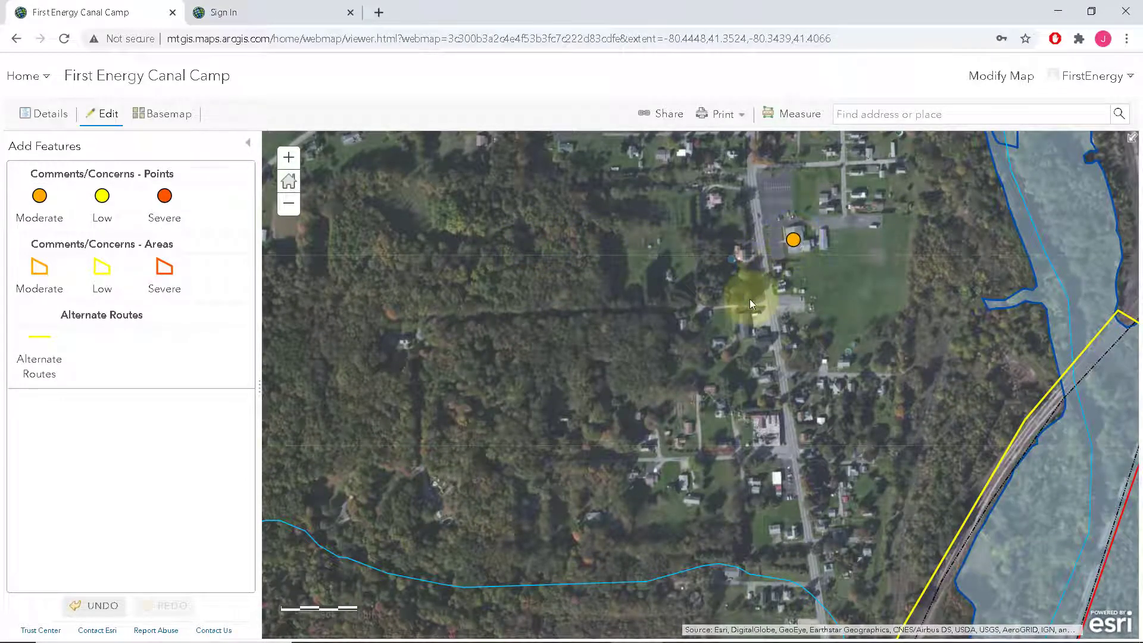
scroll(553, 342, down, 1)
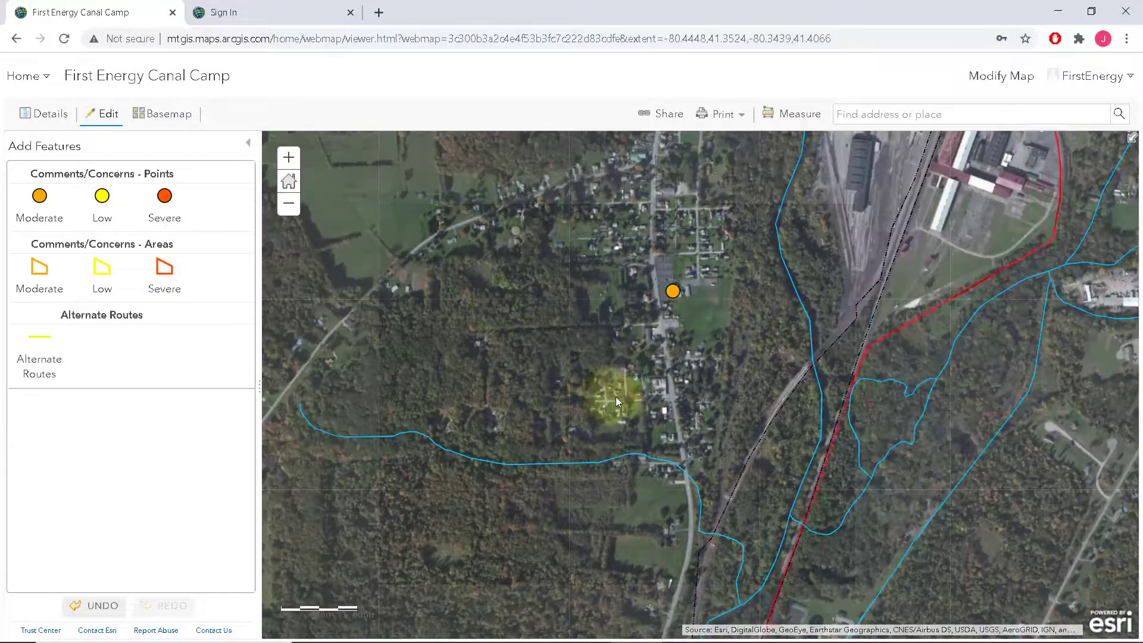
scroll(619, 399, down, 1)
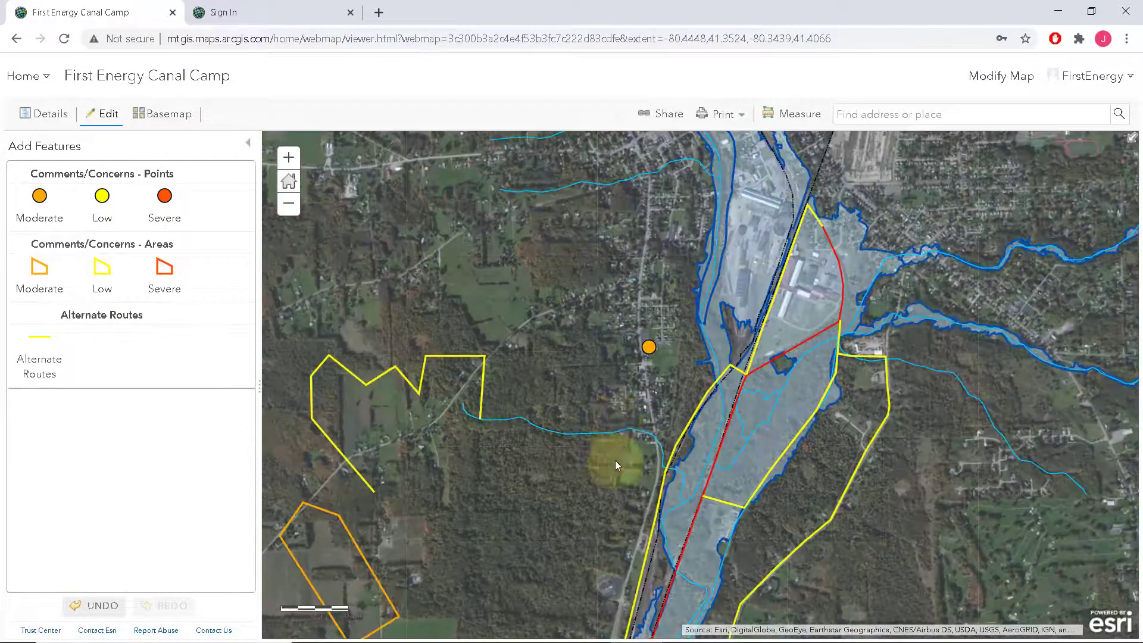
drag(516, 518, 557, 443)
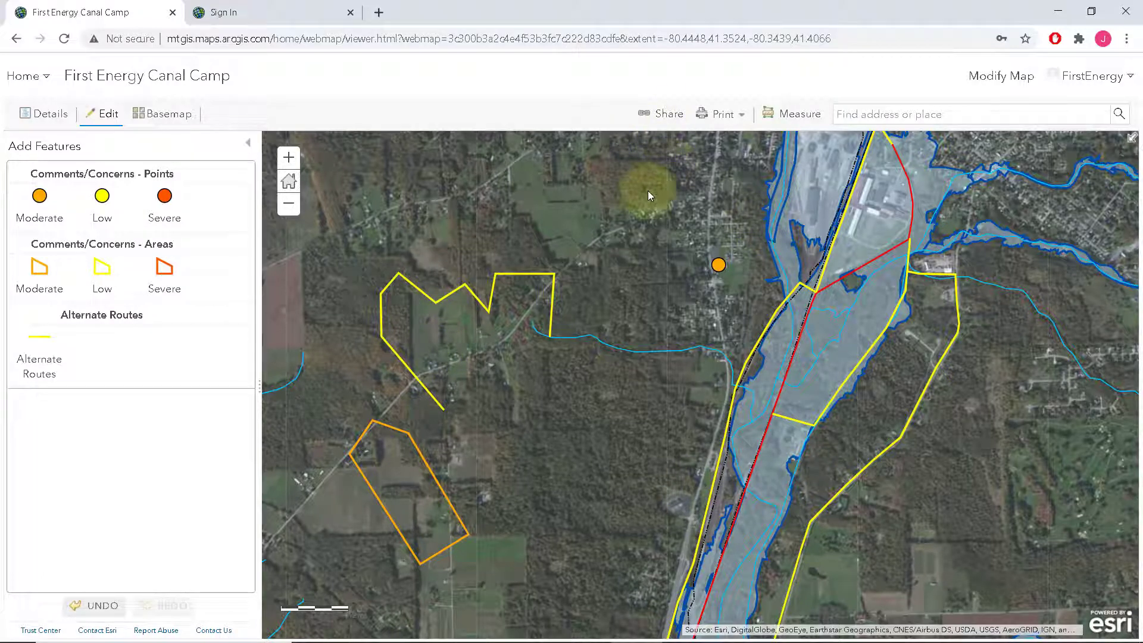
Copy the map's short share link and load it in the other browser tab
click(658, 117)
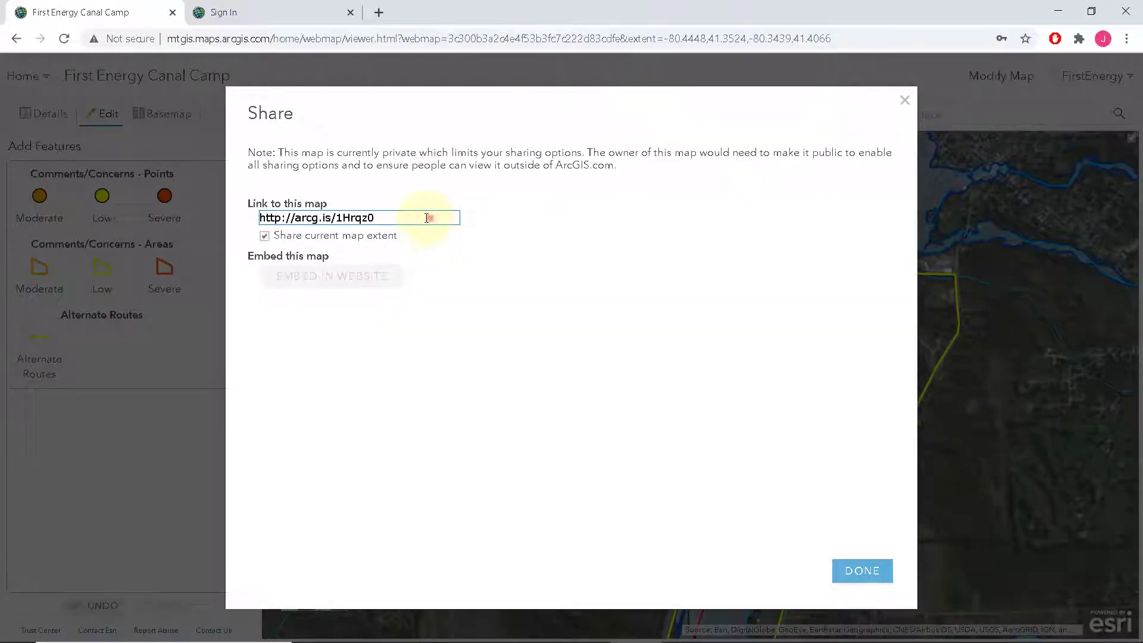
drag(426, 217, 256, 208)
key(ctrl+c)
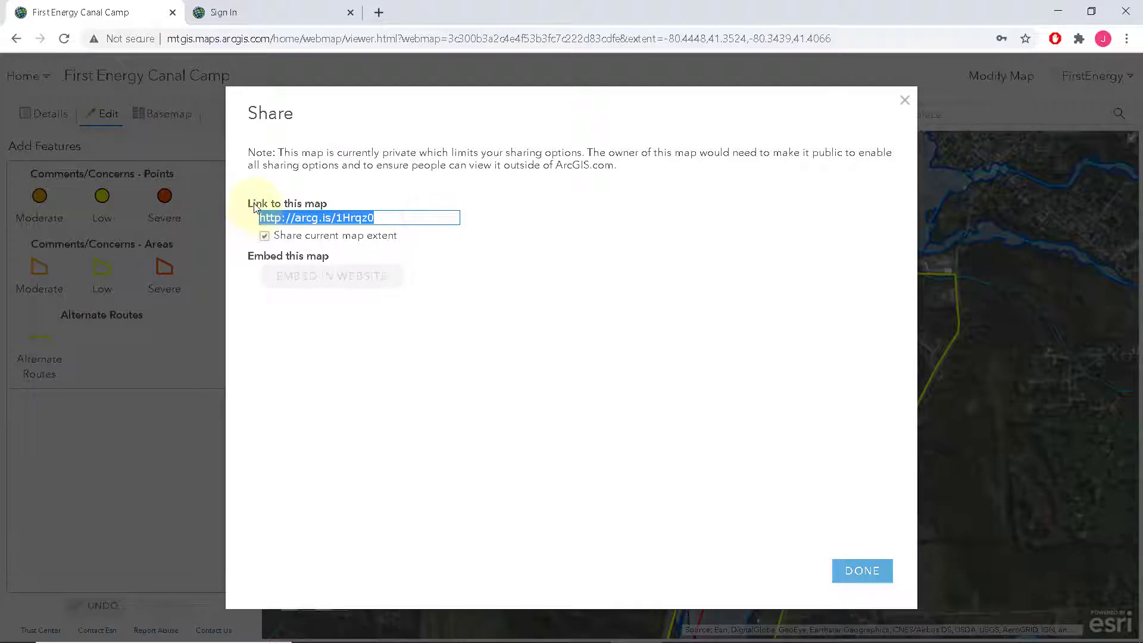
click(260, 21)
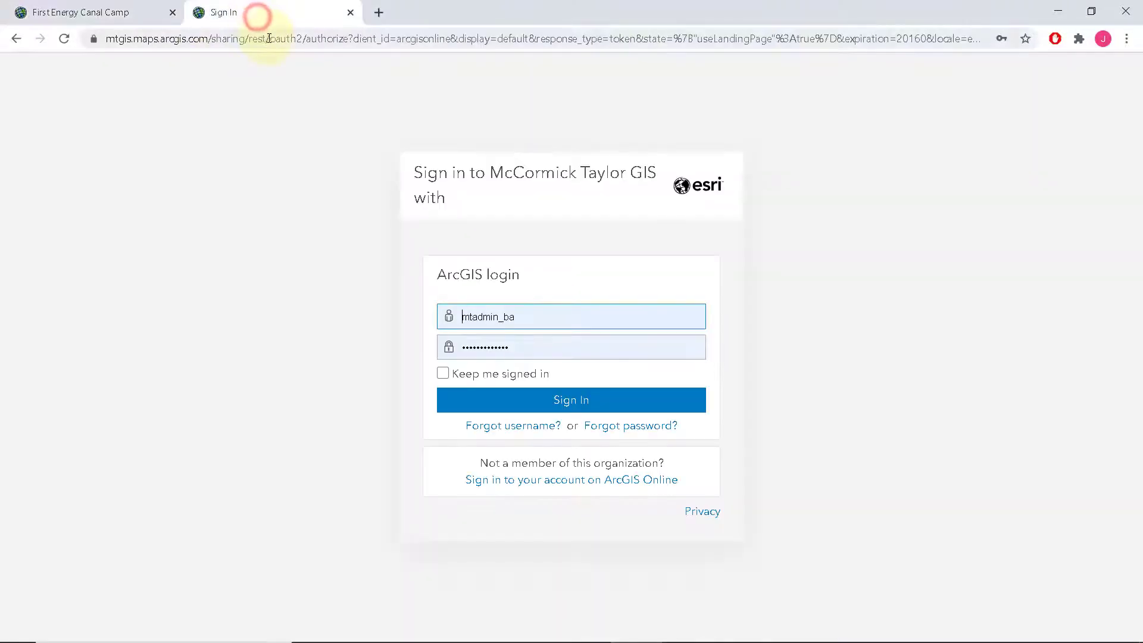
click(265, 38)
key(ctrl+v)
click(343, 62)
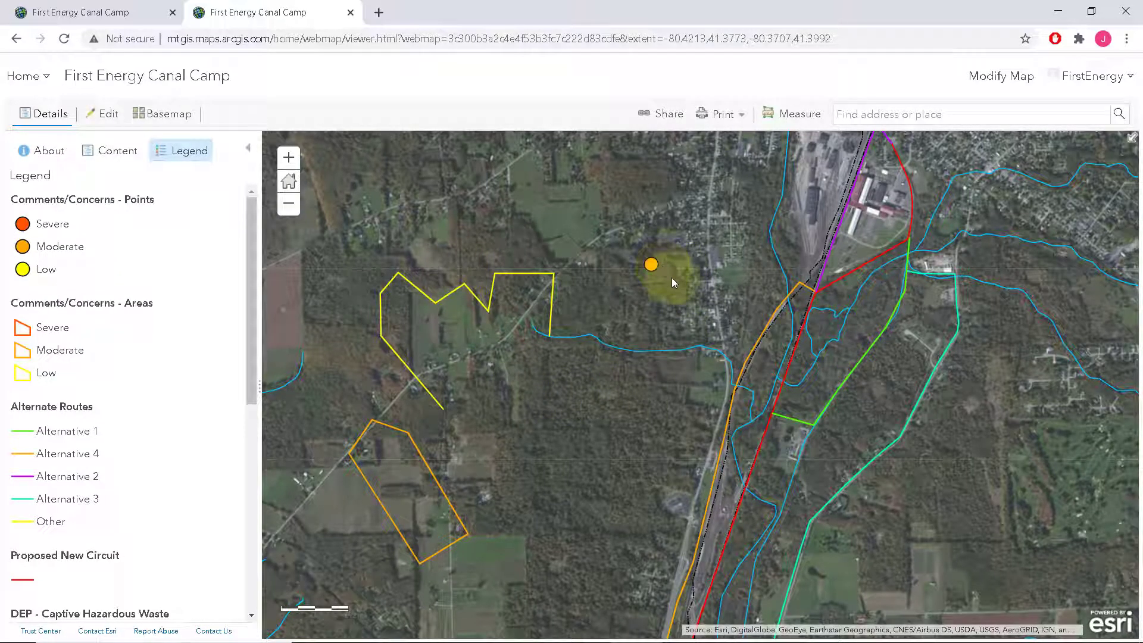
Delete the yellow zig-zag Other alternate route line
click(538, 272)
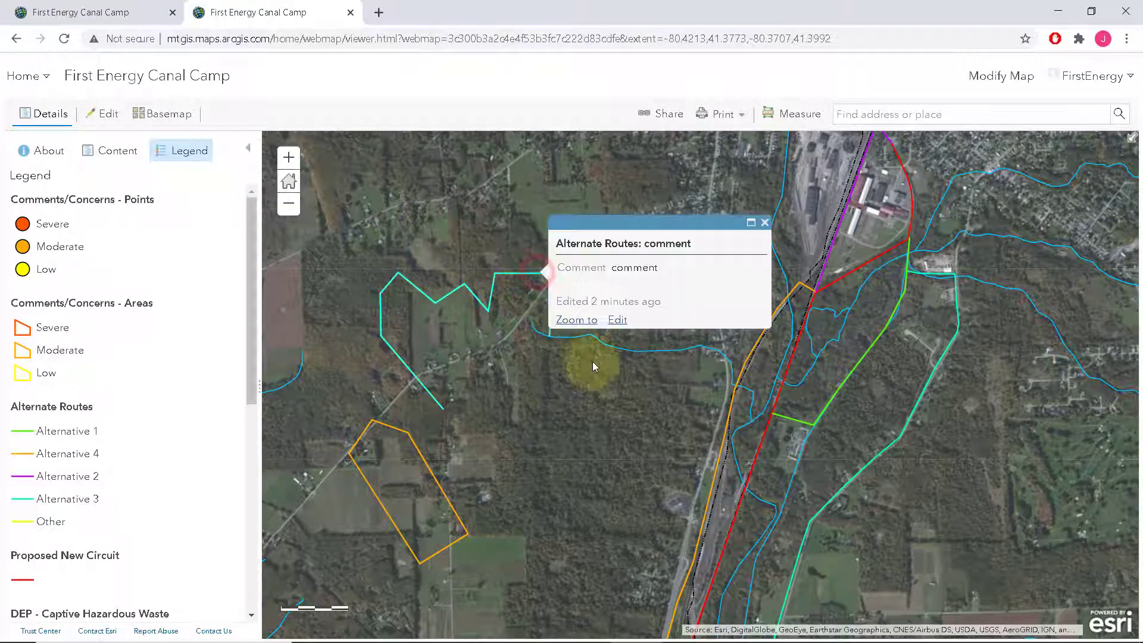
click(617, 322)
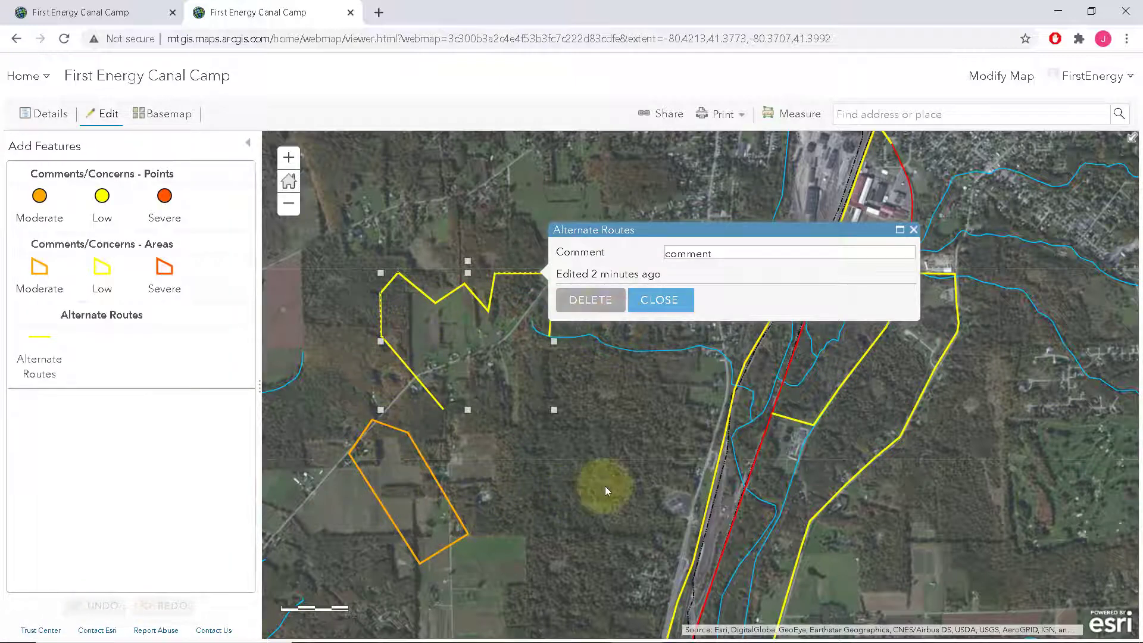
click(590, 299)
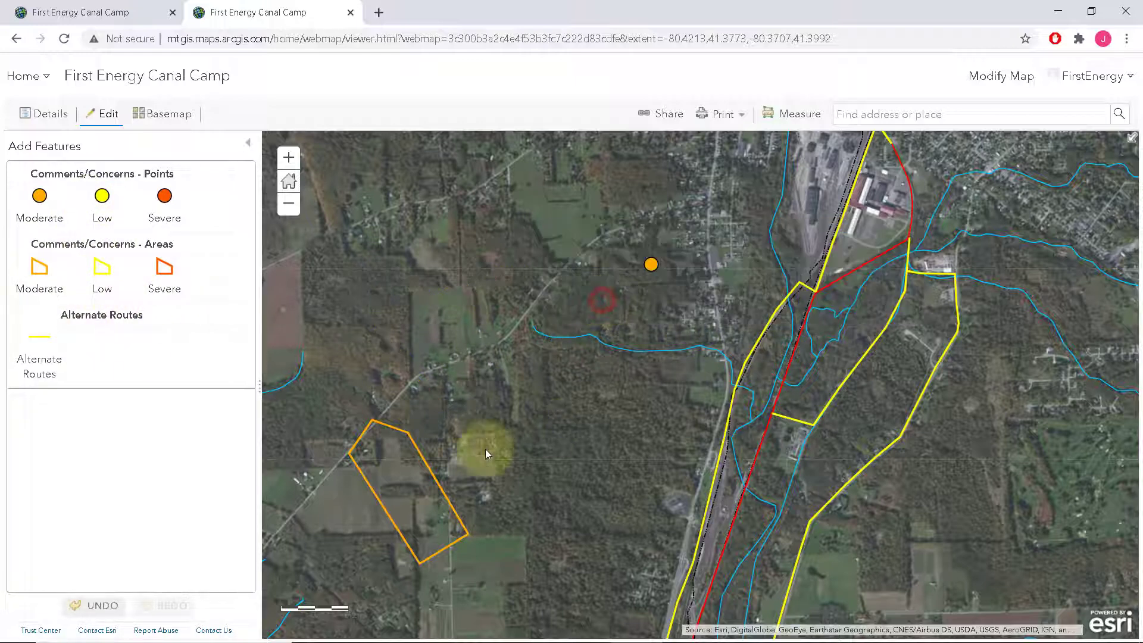
Enter 'notes' in the orange concern area's Notes 2 field
click(416, 454)
click(601, 456)
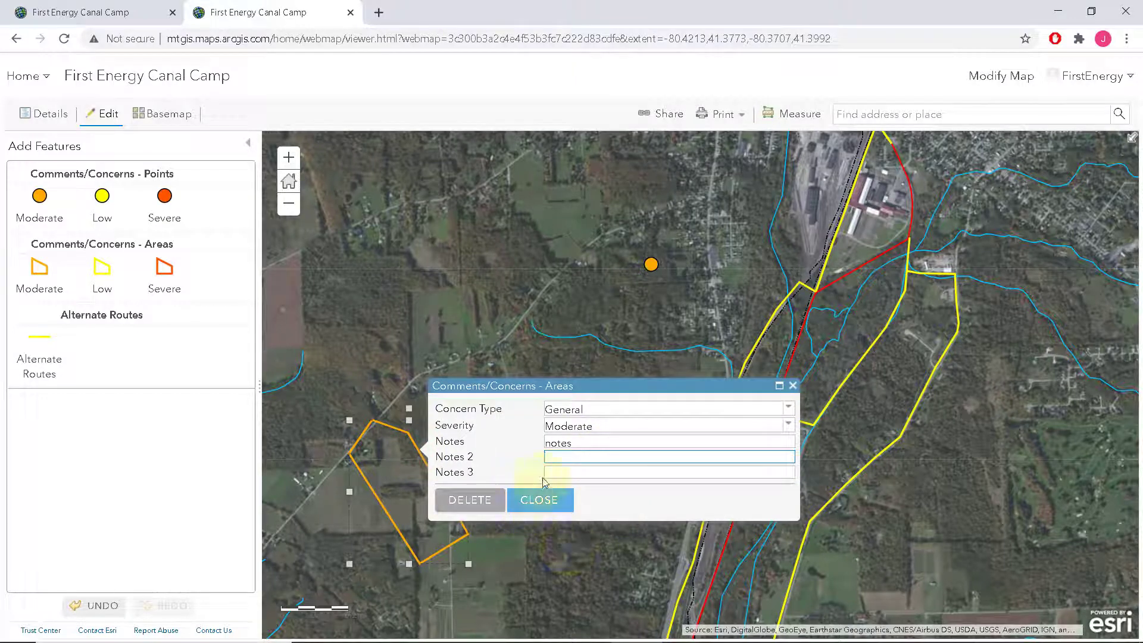
text(notes 2)
click(547, 467)
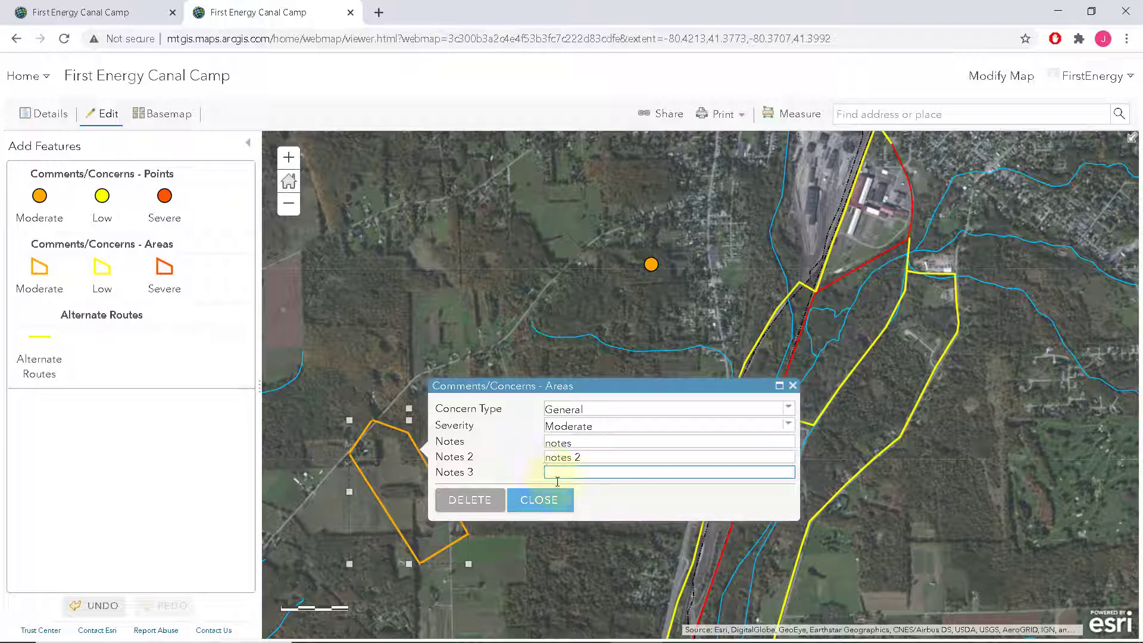